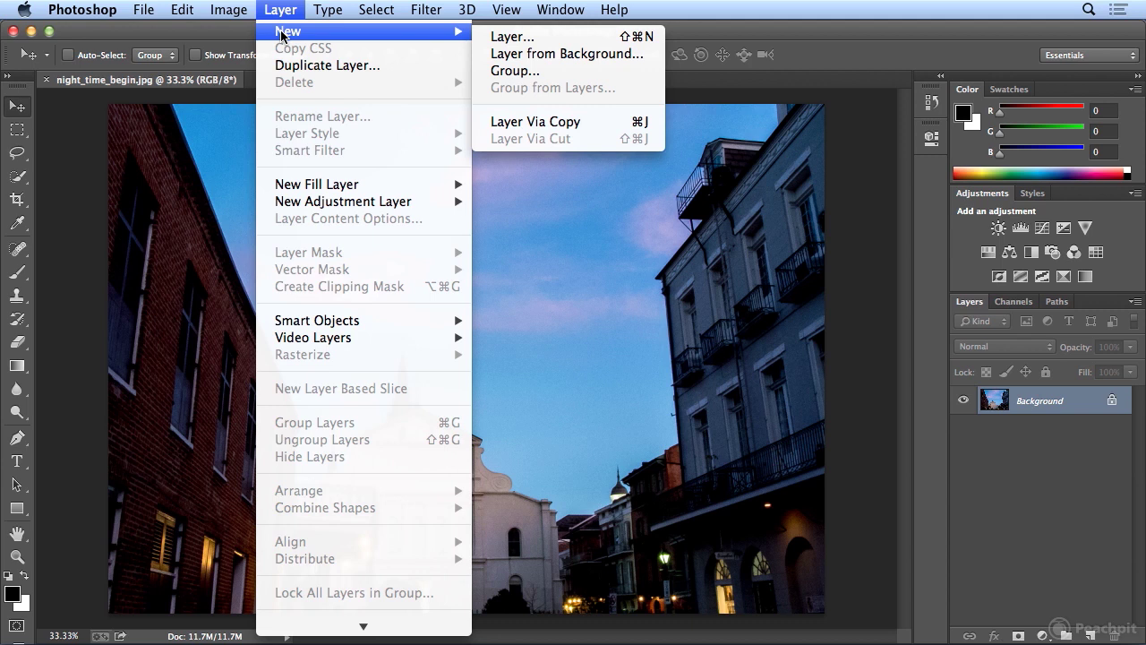
# Step: Create a new layer named "lightning 01" above the Background
pyautogui.click(540, 39)
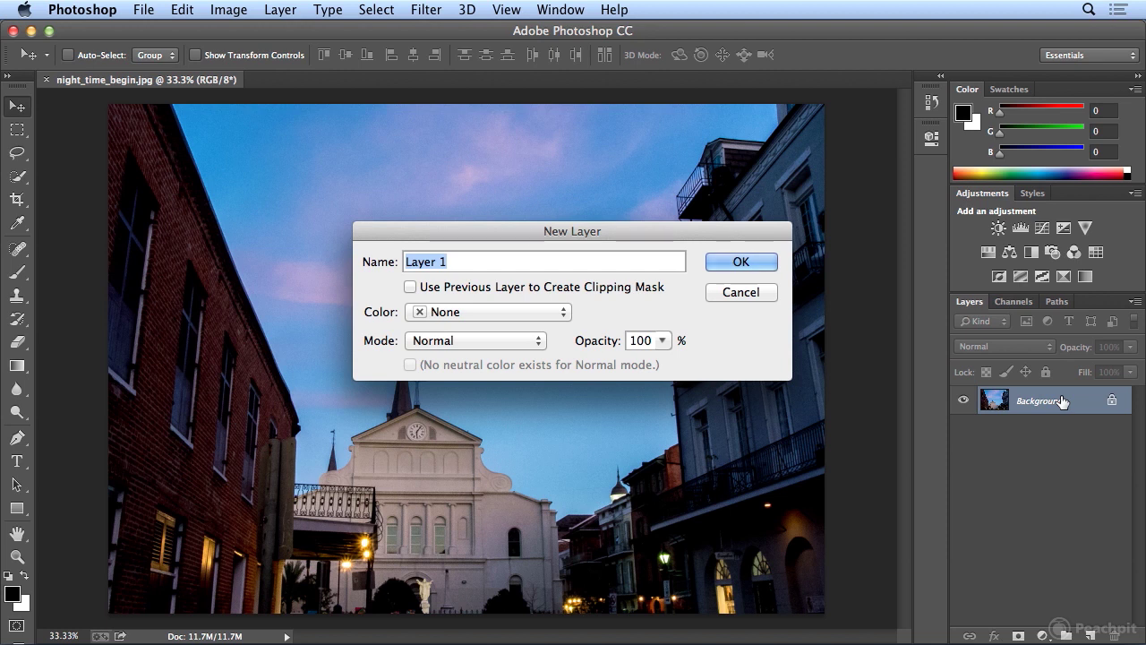
pyautogui.write('li')
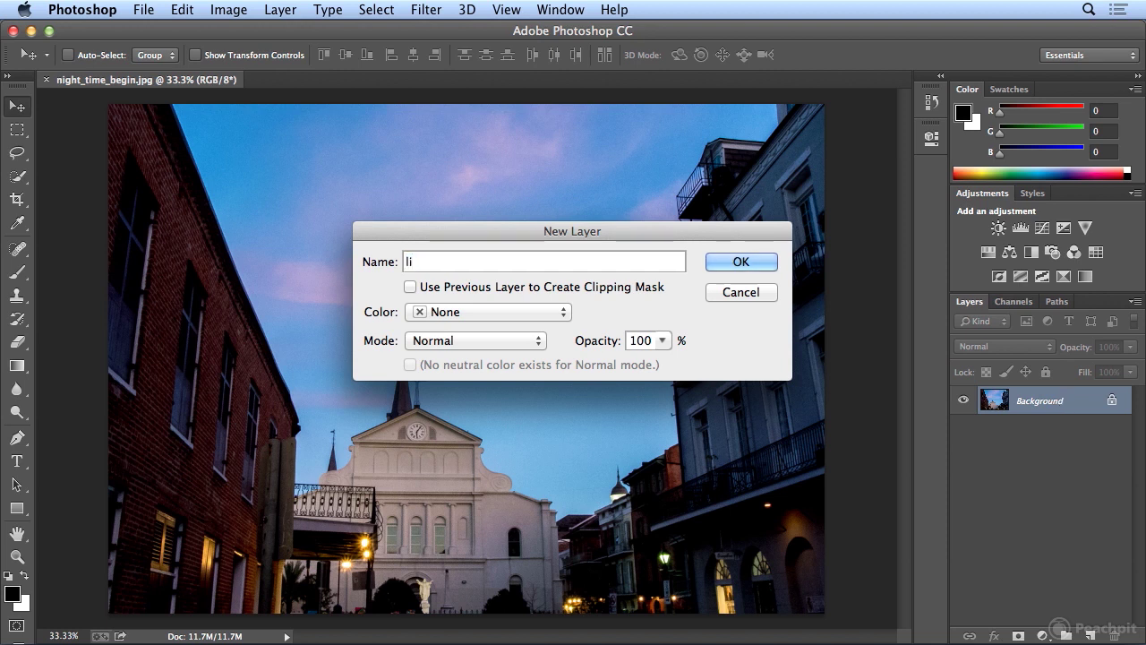
pyautogui.write('ghtning 01')
pyautogui.click(742, 261)
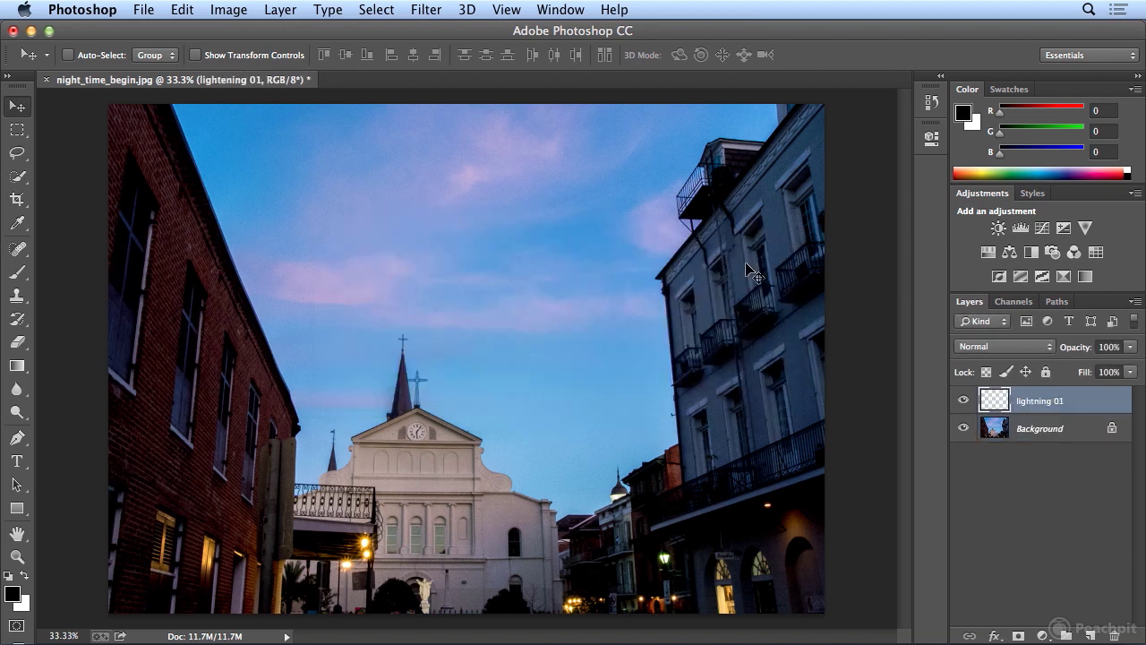
# Step: Try black-to-white linear gradients of different widths on the lightning 01 layer, starting from the image's left edge
pyautogui.press('g')
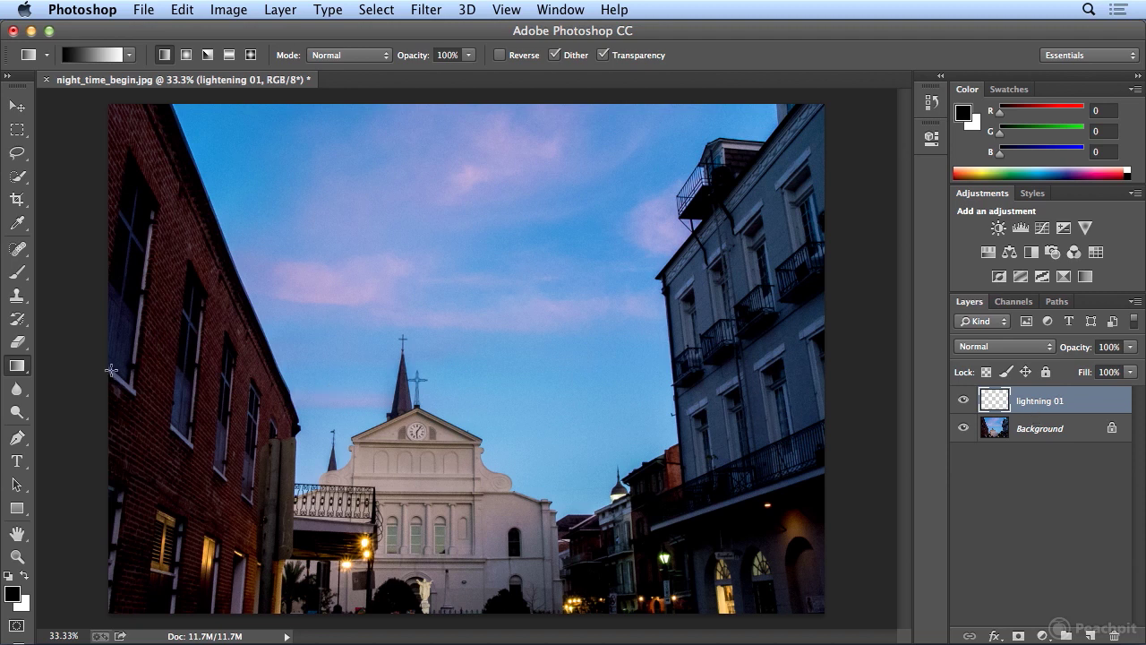
pyautogui.moveTo(105, 369); pyautogui.dragTo(322, 372)
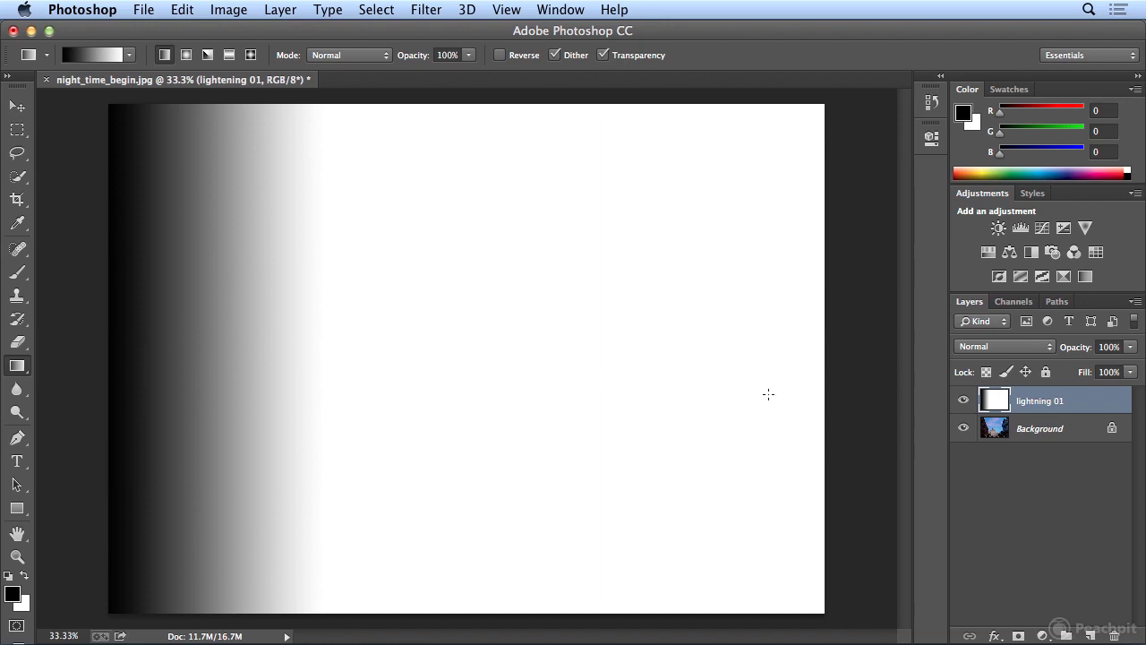
pyautogui.moveTo(79, 355); pyautogui.dragTo(698, 346)
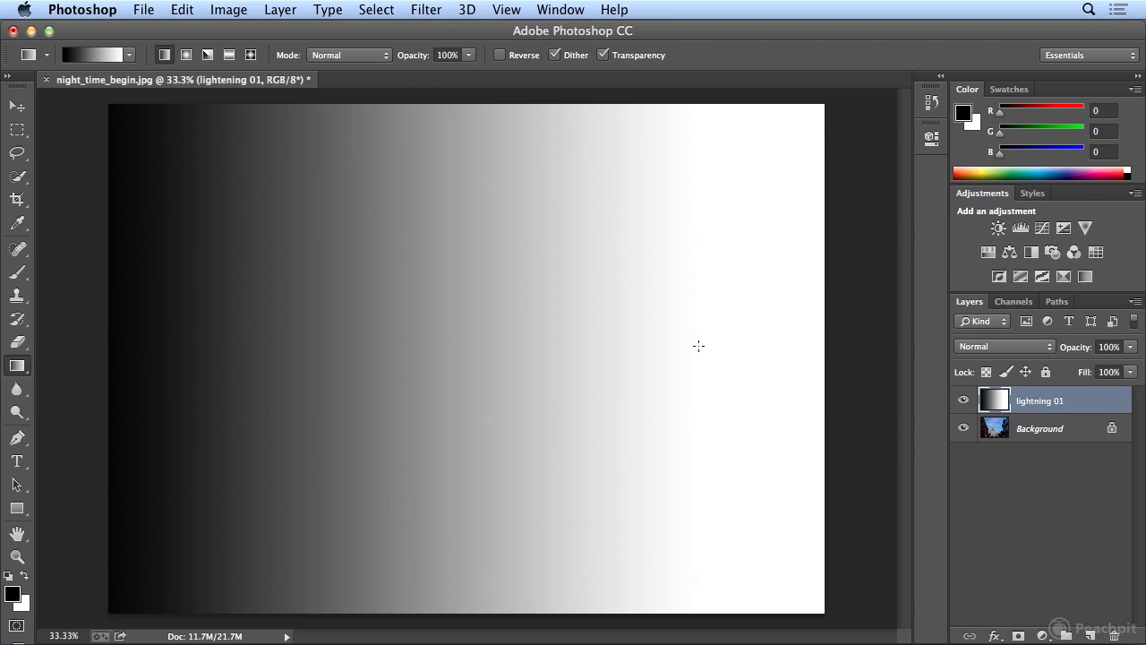
pyautogui.moveTo(116, 333); pyautogui.dragTo(318, 334)
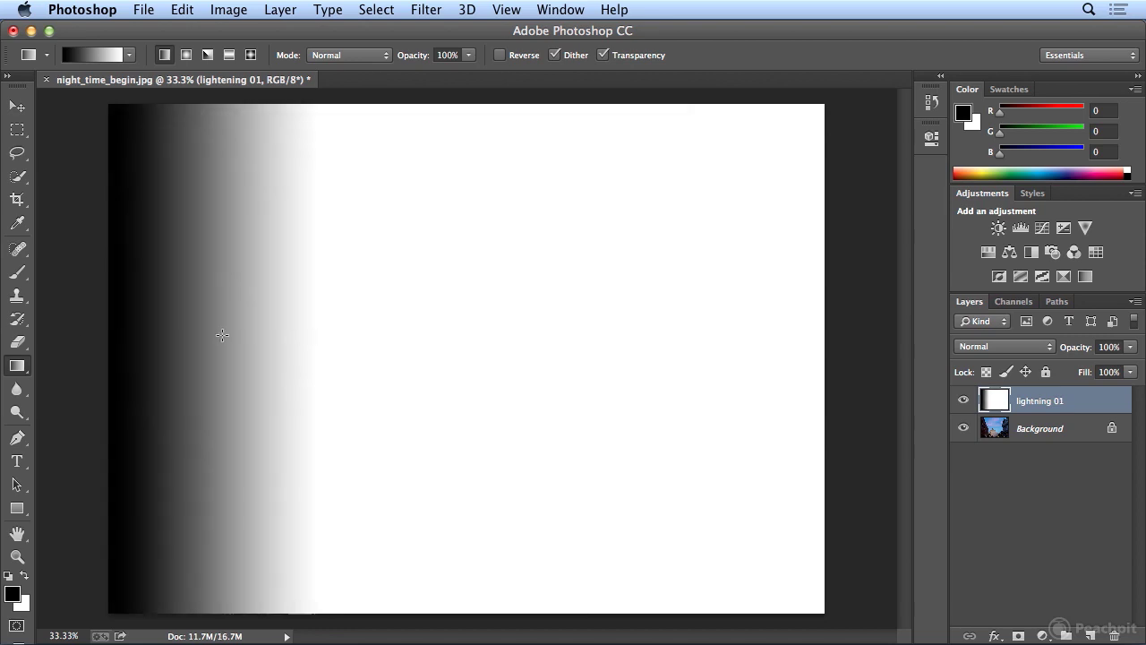
pyautogui.moveTo(118, 338); pyautogui.dragTo(314, 337)
# Step: Undo all the trial gradients on the lightning 01 layer
pyautogui.click(183, 9)
pyautogui.click(191, 64)
pyautogui.click(183, 9)
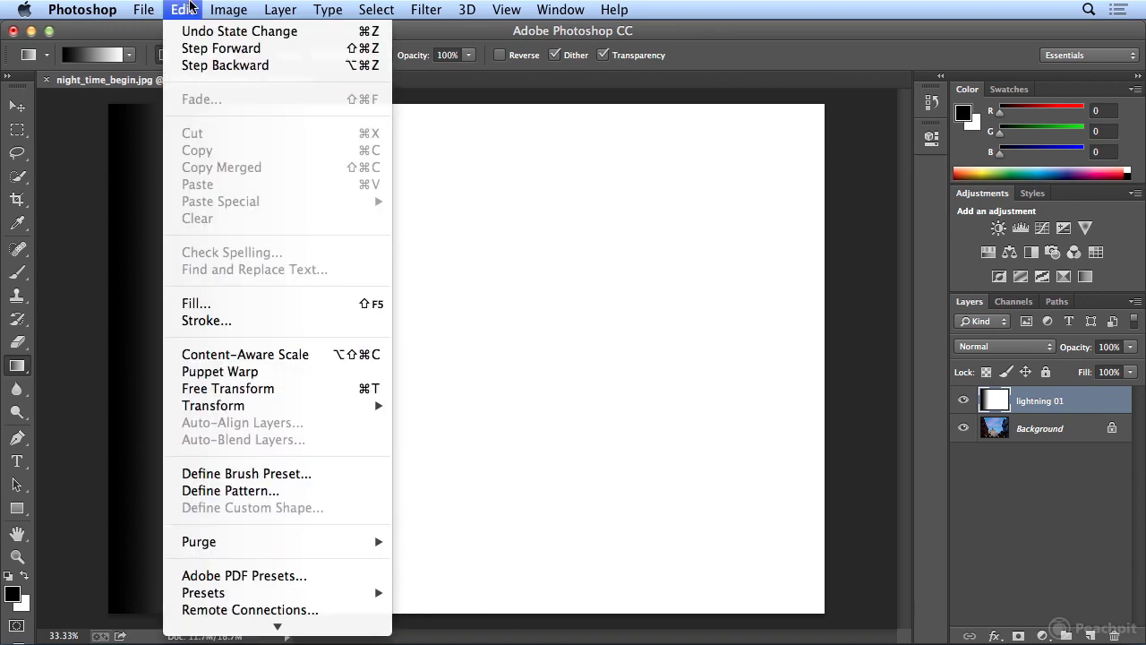
pyautogui.click(191, 65)
pyautogui.click(182, 9)
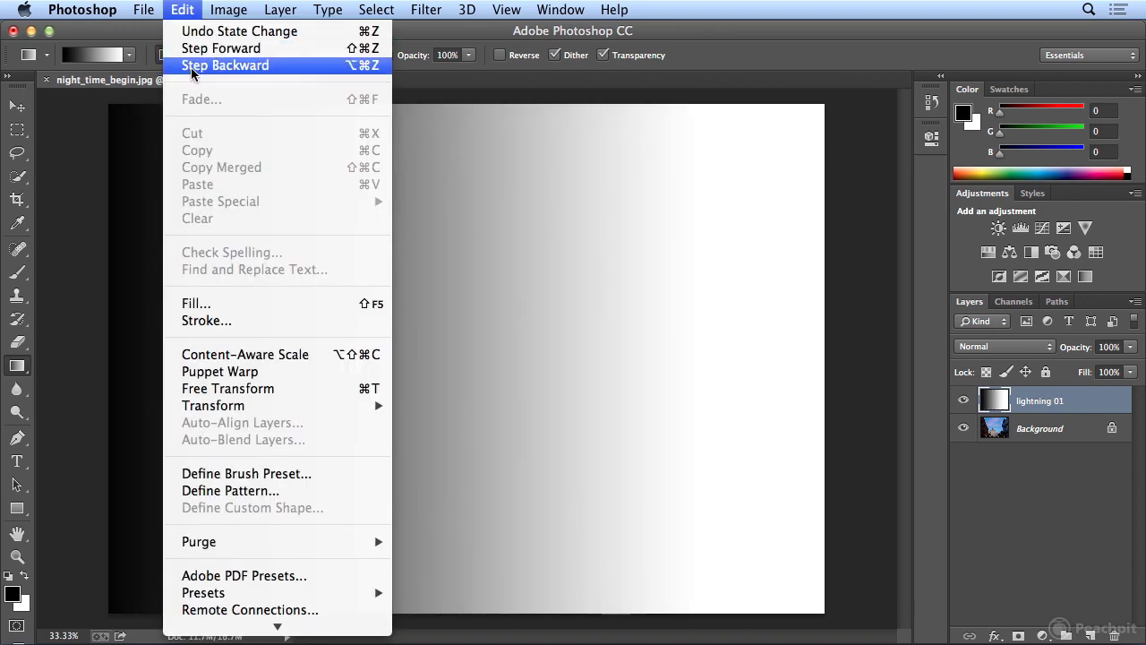
pyautogui.click(191, 65)
pyautogui.click(183, 9)
pyautogui.click(191, 65)
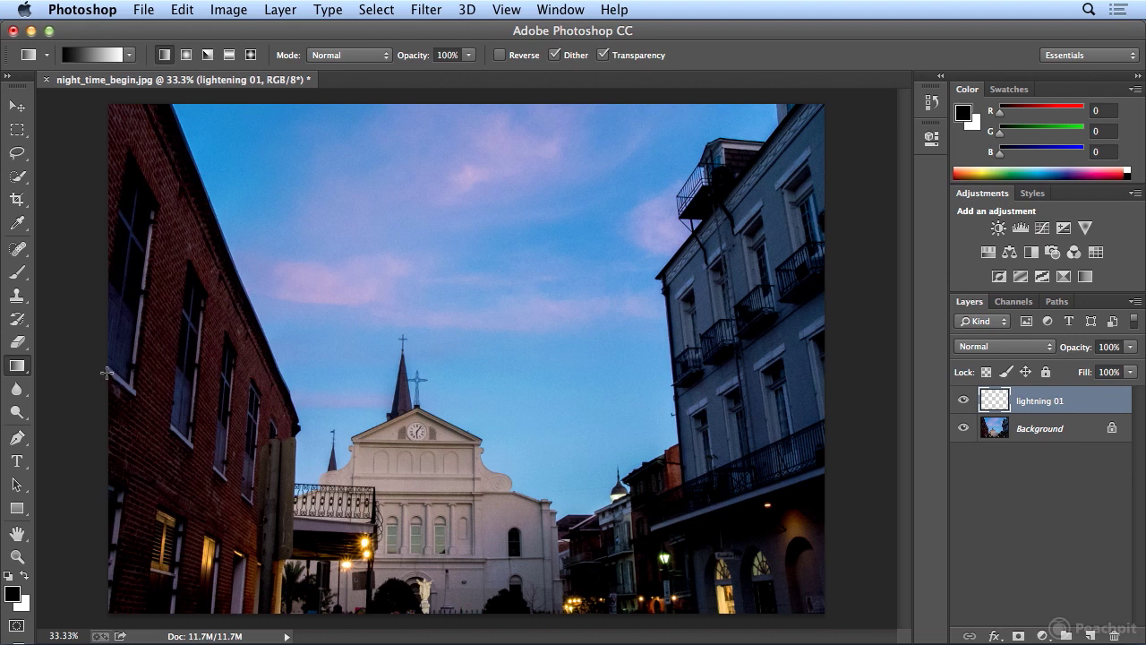
# Step: Draw a black-to-white linear gradient across about the left quarter of the lightning 01 layer and render Difference Clouds over it
pyautogui.moveTo(106, 372); pyautogui.dragTo(279, 379)
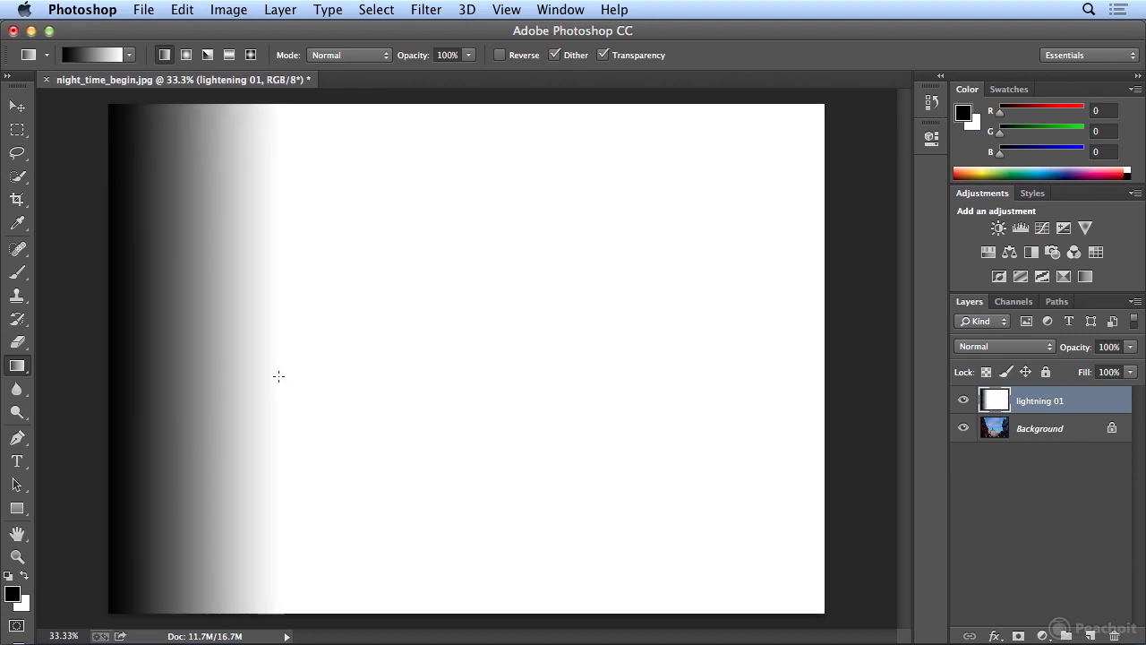
pyautogui.click(416, 8)
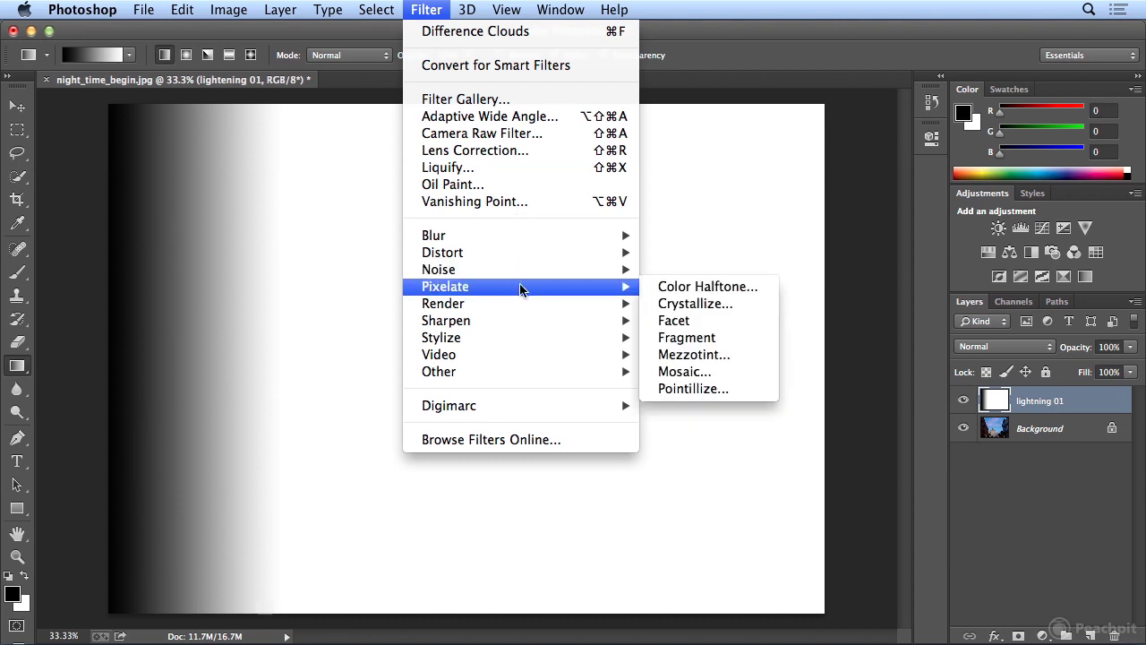
pyautogui.moveTo(519, 298)
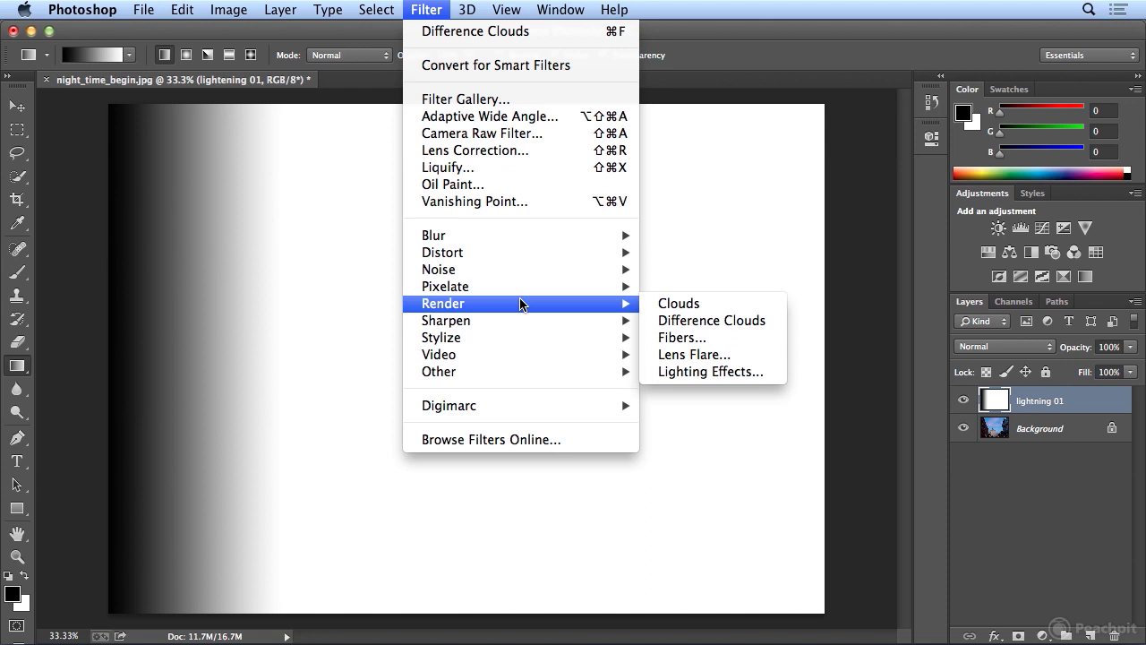
pyautogui.click(749, 326)
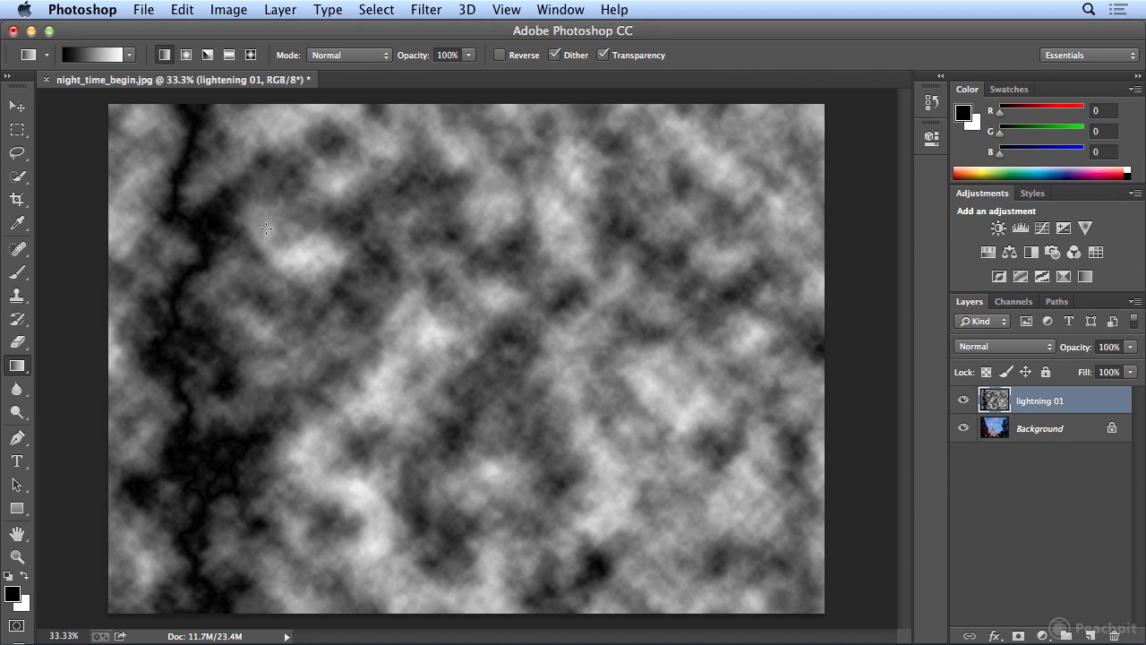
# Step: Invert the tones of the cloud pattern on the lightning 01 layer
pyautogui.click(228, 9)
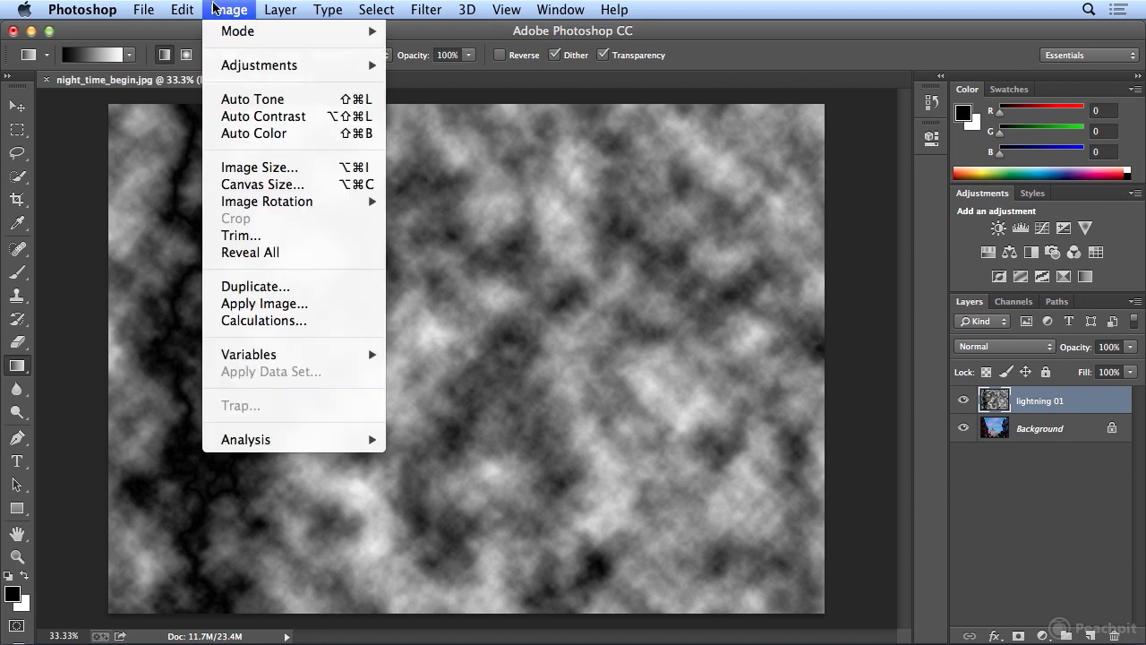
pyautogui.moveTo(229, 71)
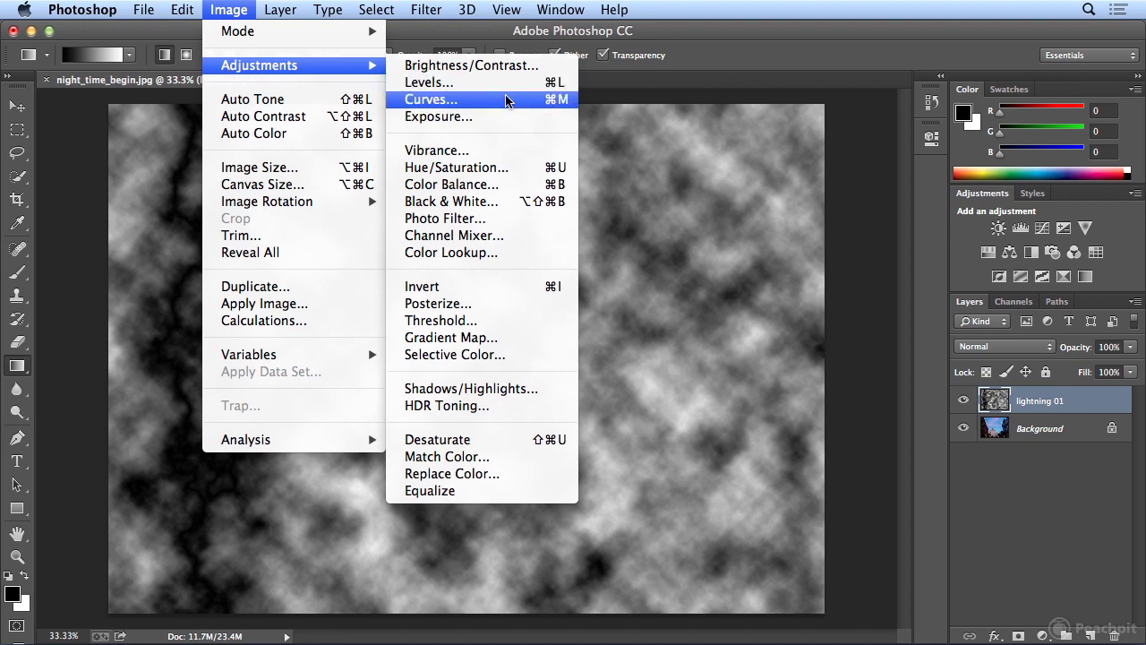
pyautogui.click(508, 288)
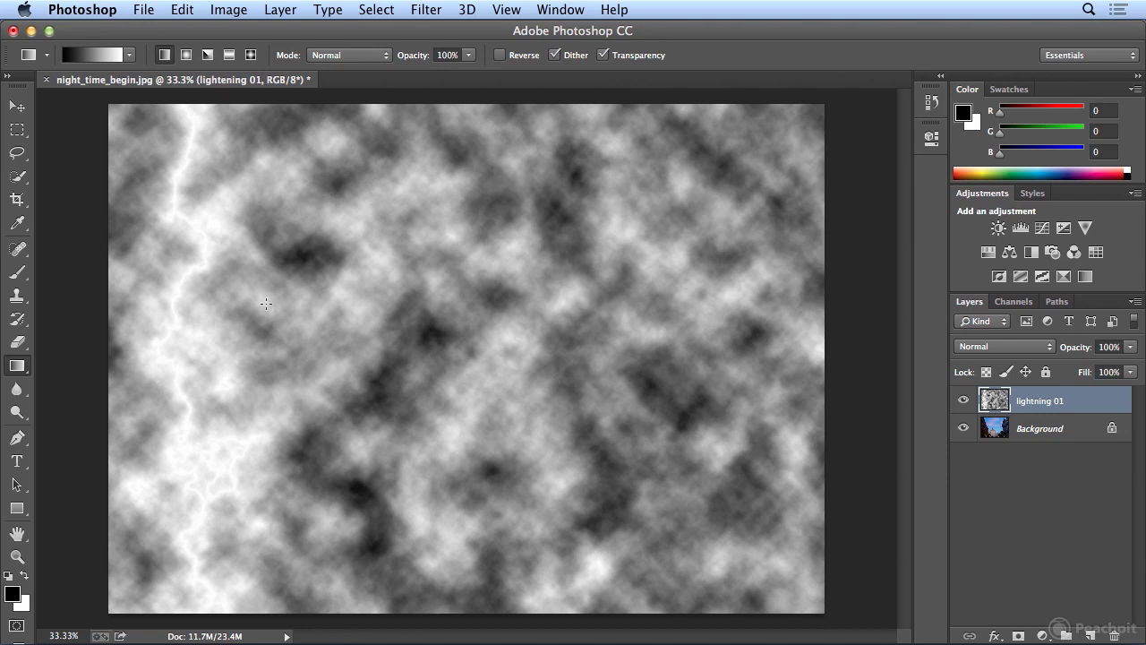
# Step: Start a Levels adjustment on the lightning 01 layer with the shadow input at 225, keeping the bolt uncovered by the dialog
pyautogui.click(229, 9)
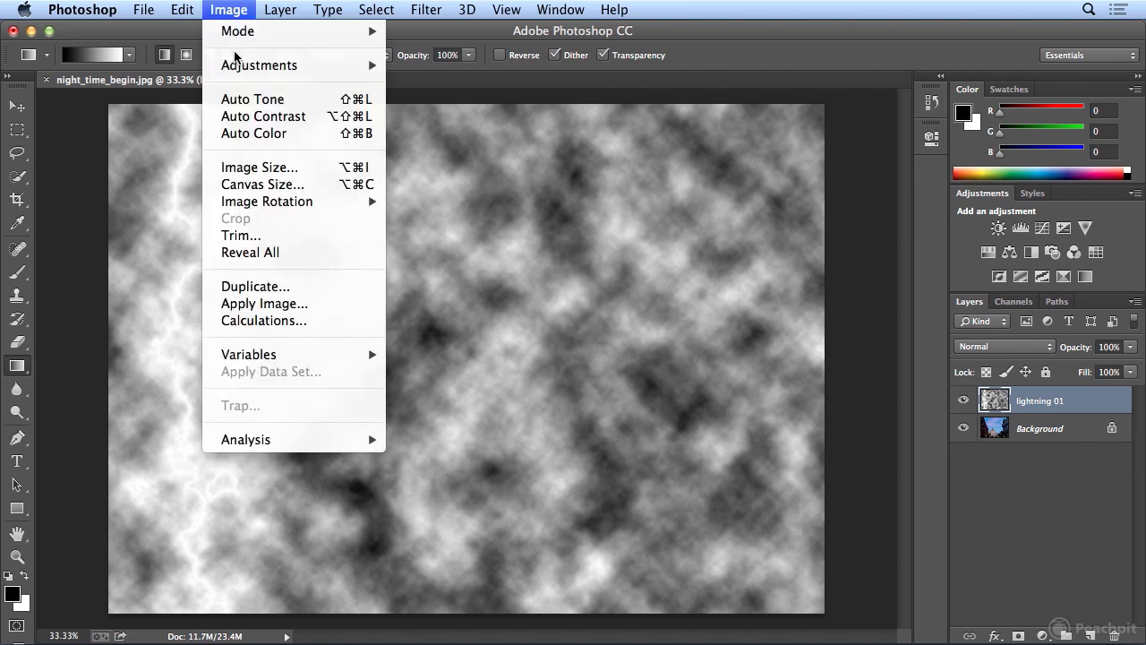
pyautogui.moveTo(238, 67)
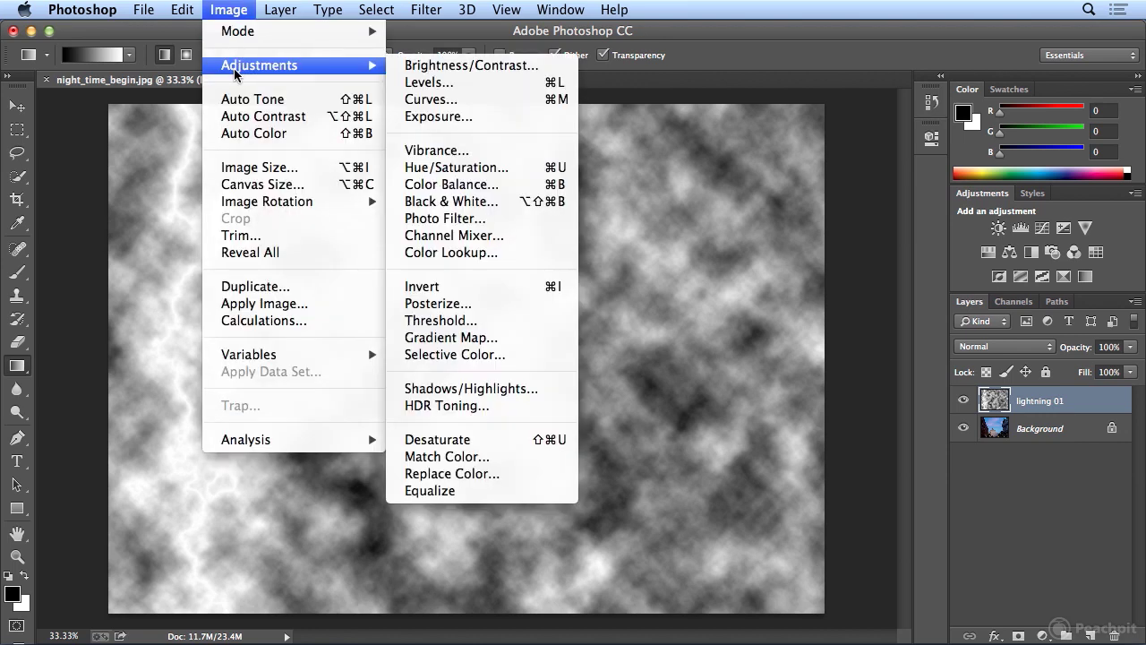
pyautogui.click(567, 86)
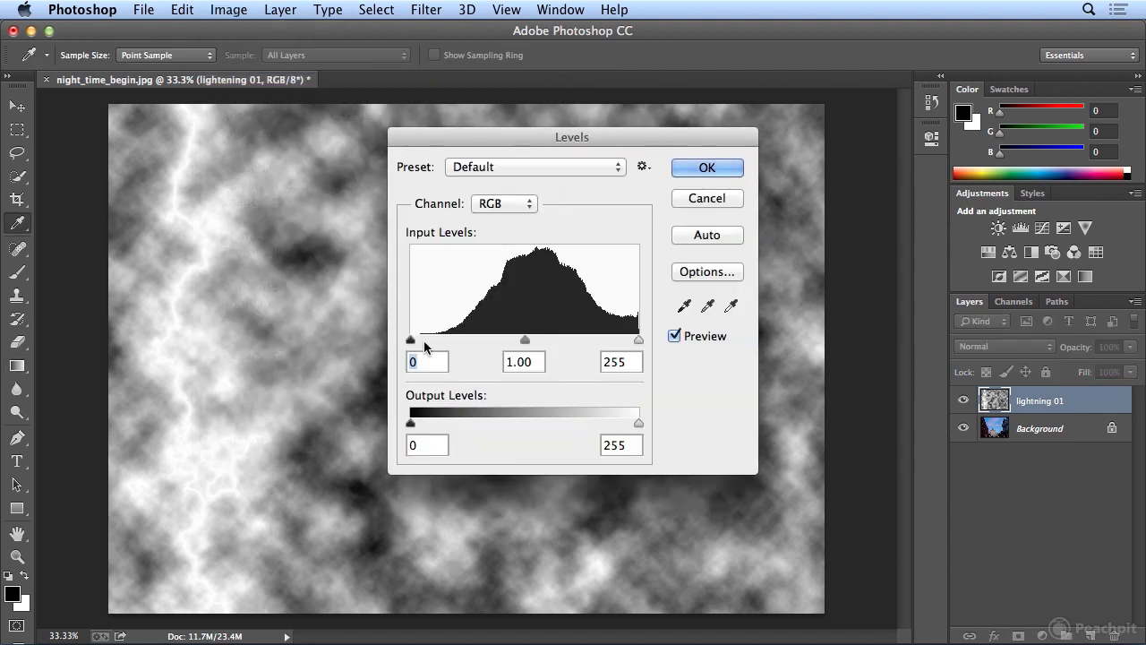
pyautogui.moveTo(410, 340); pyautogui.dragTo(611, 342)
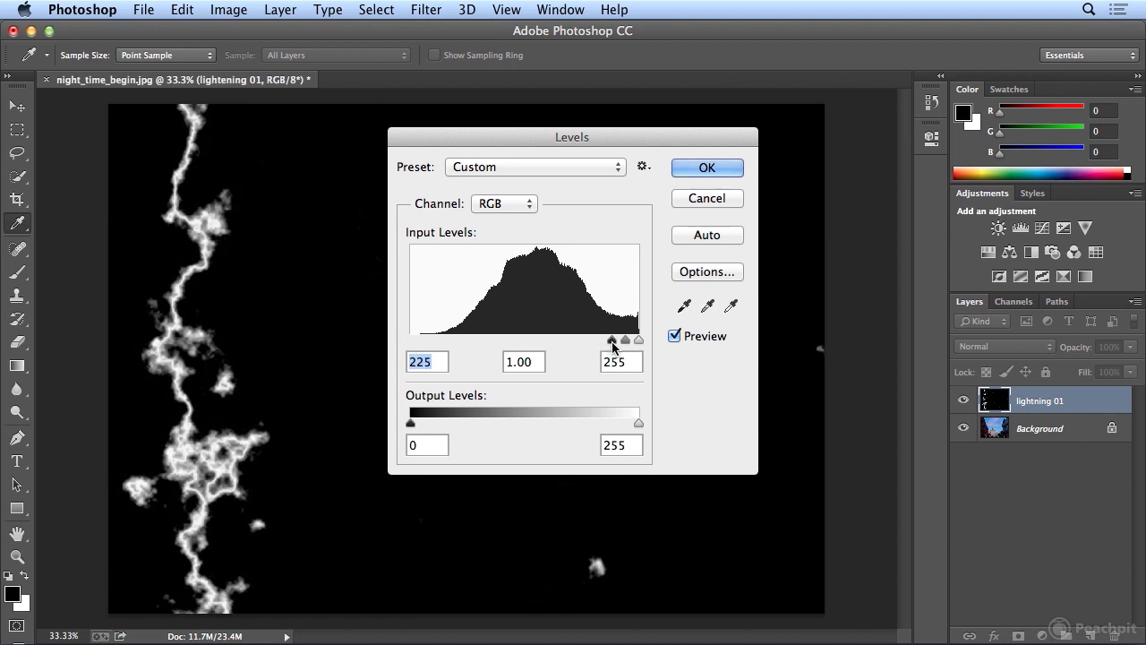
pyautogui.moveTo(541, 136); pyautogui.dragTo(829, 112)
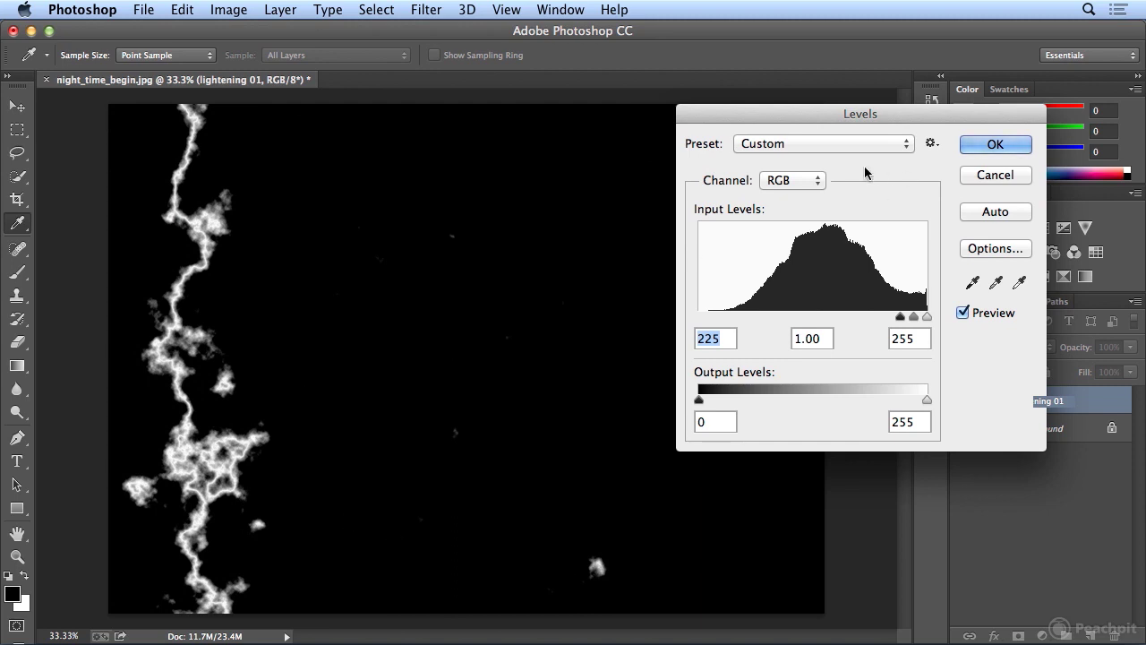
pyautogui.moveTo(818, 118); pyautogui.dragTo(653, 123)
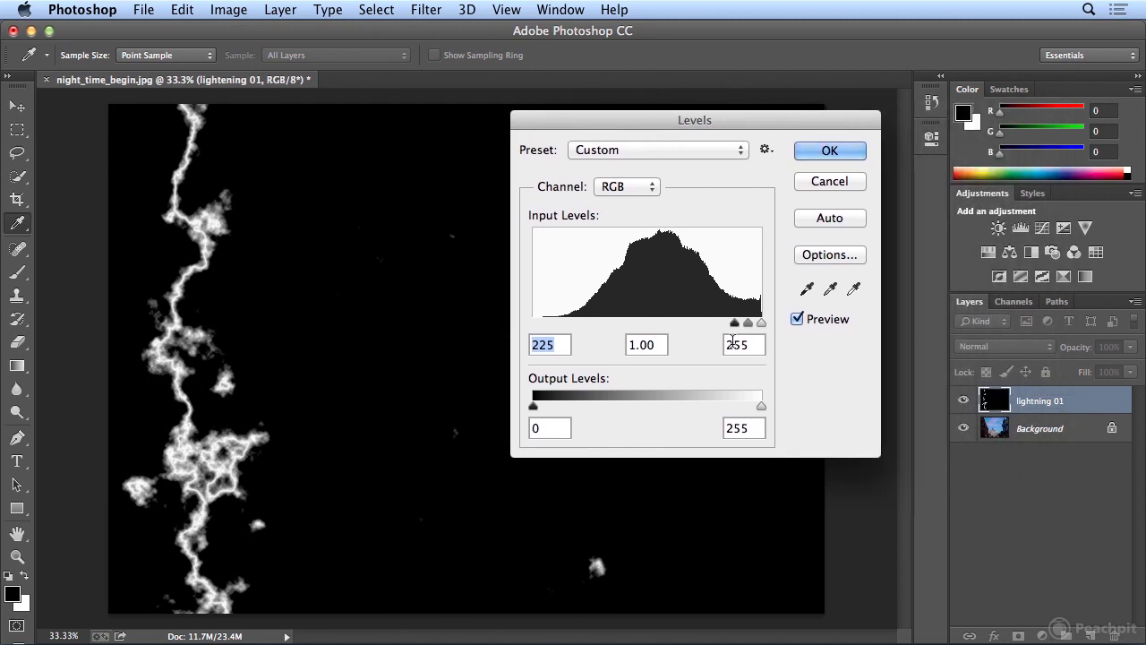
# Step: Refine the Levels input to 214 for shadows and 0.38 for midtones, and apply the adjustment
pyautogui.moveTo(735, 322)
pyautogui.mouseDown()
pyautogui.moveTo(708, 325)
pyautogui.moveTo(750, 325)
pyautogui.mouseUp()
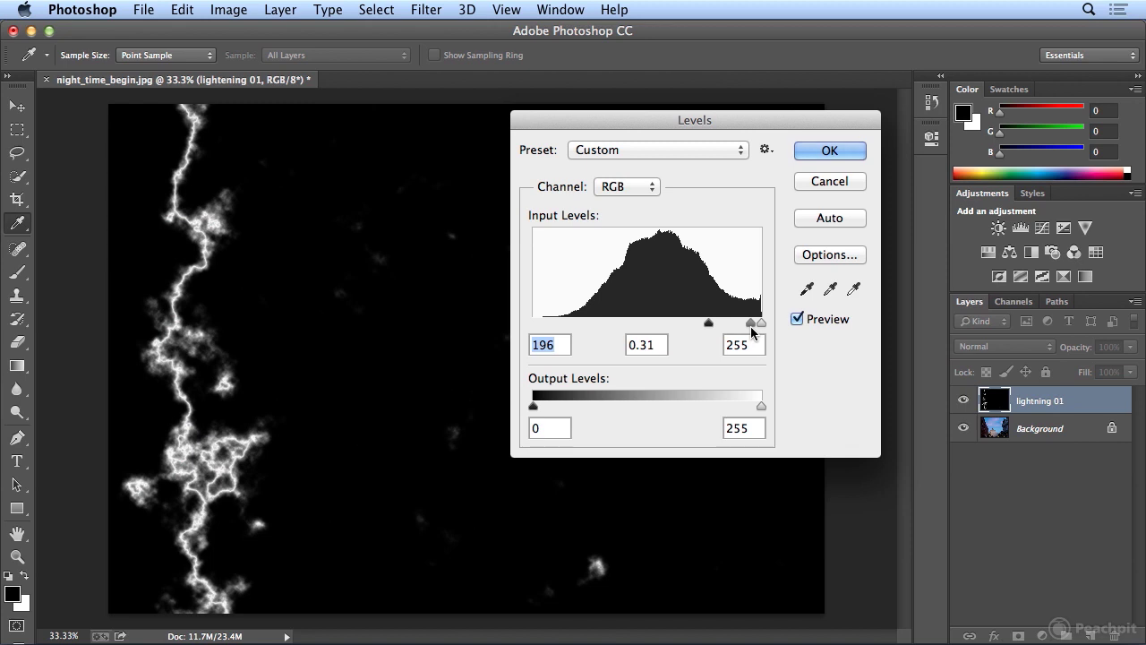
pyautogui.click(750, 326)
pyautogui.moveTo(708, 324)
pyautogui.mouseDown()
pyautogui.moveTo(753, 327)
pyautogui.moveTo(718, 324)
pyautogui.moveTo(725, 328)
pyautogui.mouseUp()
pyautogui.click(547, 343)
pyautogui.press('Tab')
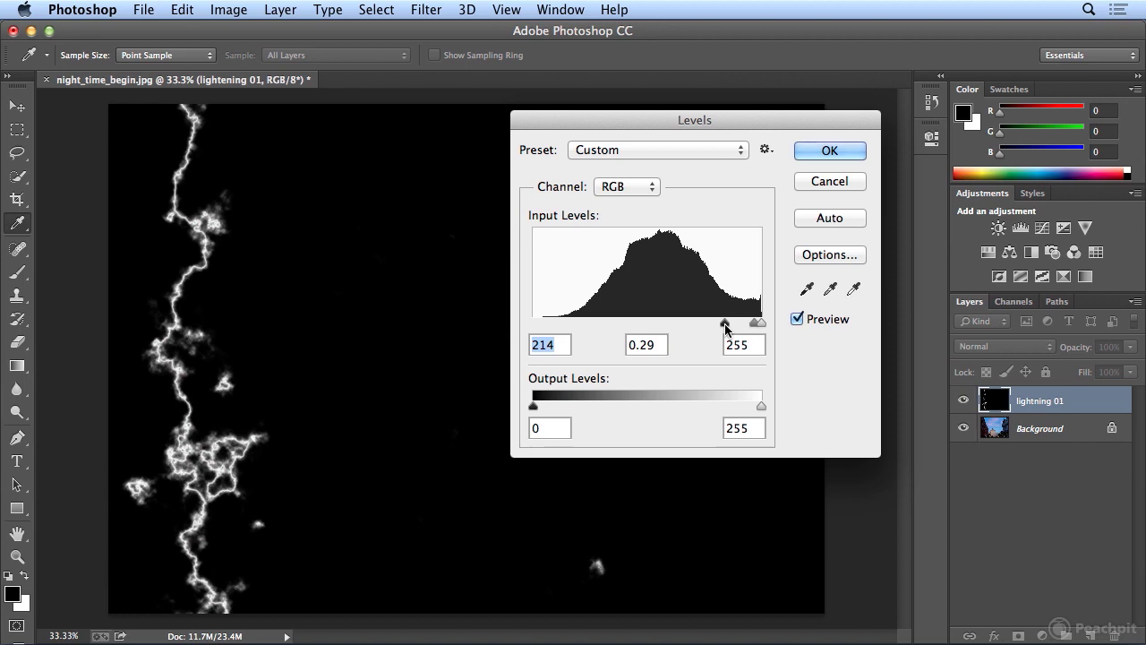
pyautogui.moveTo(748, 323); pyautogui.dragTo(752, 327)
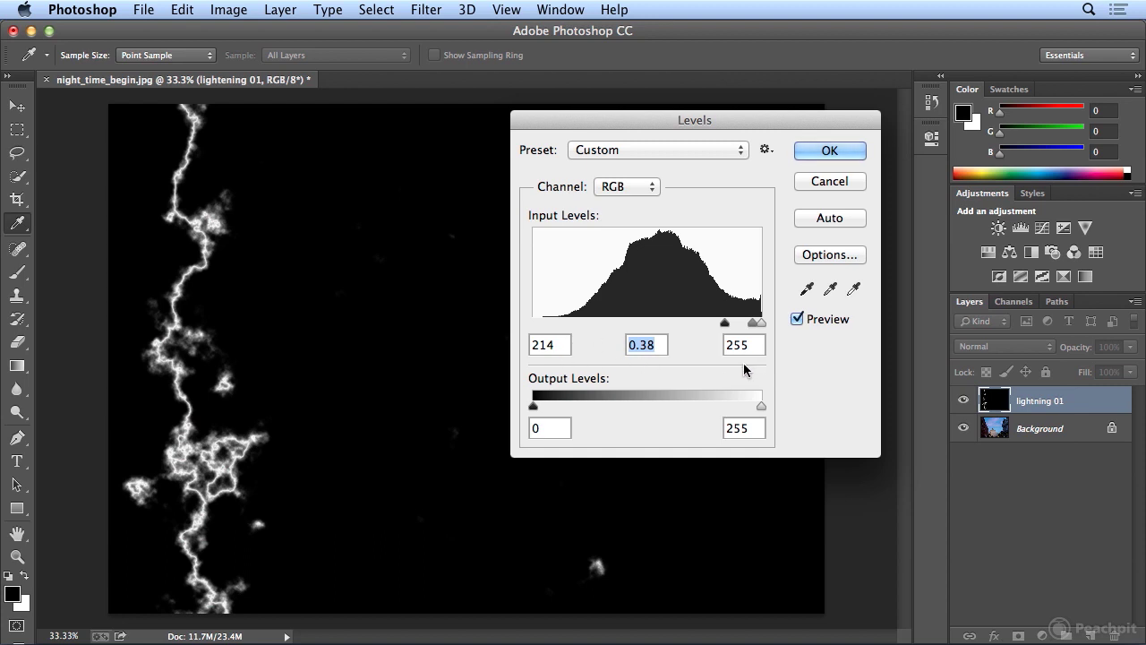
pyautogui.click(826, 152)
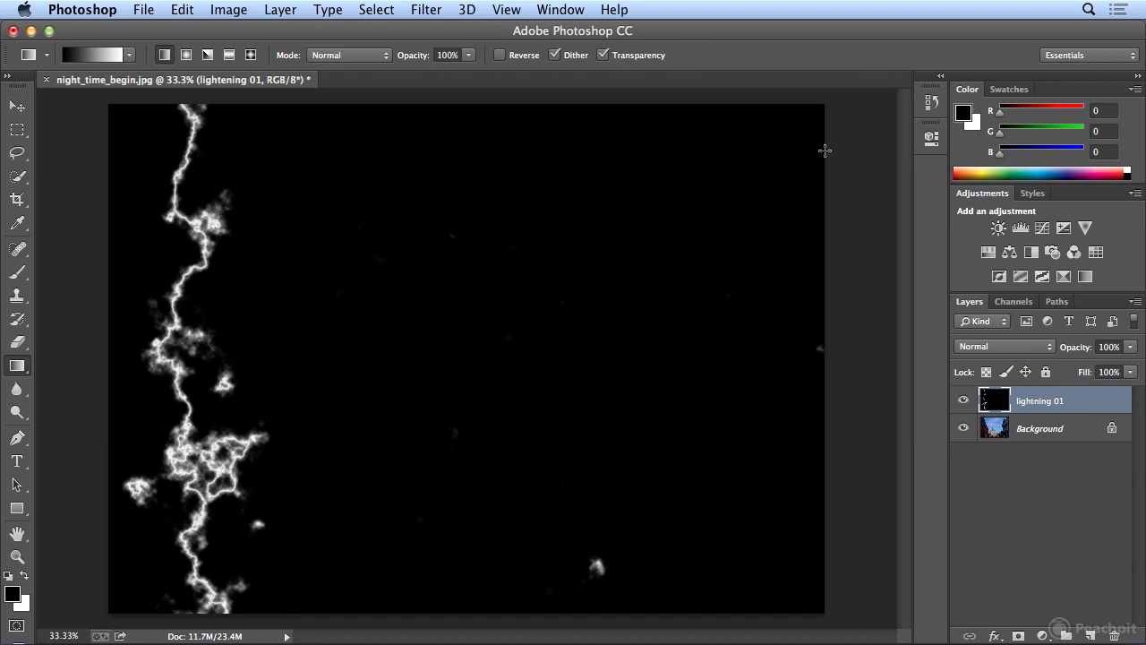
# Step: Try the Lighten blend mode on the lightning 01 layer and return it to Normal
pyautogui.click(995, 347)
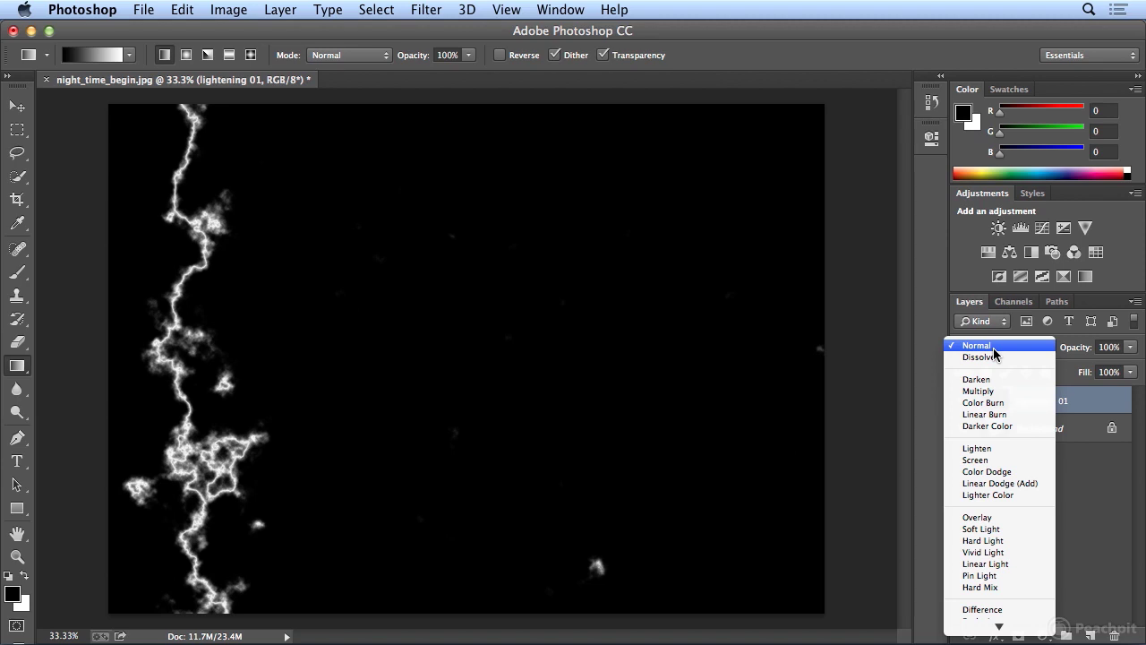
pyautogui.click(997, 448)
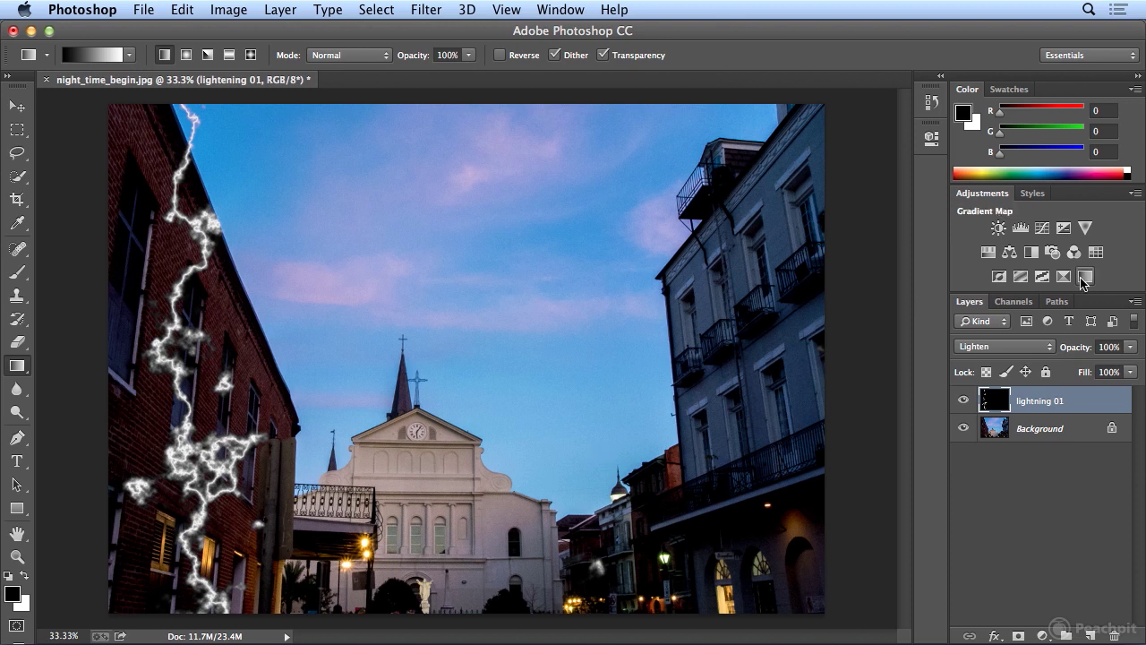
pyautogui.click(1009, 347)
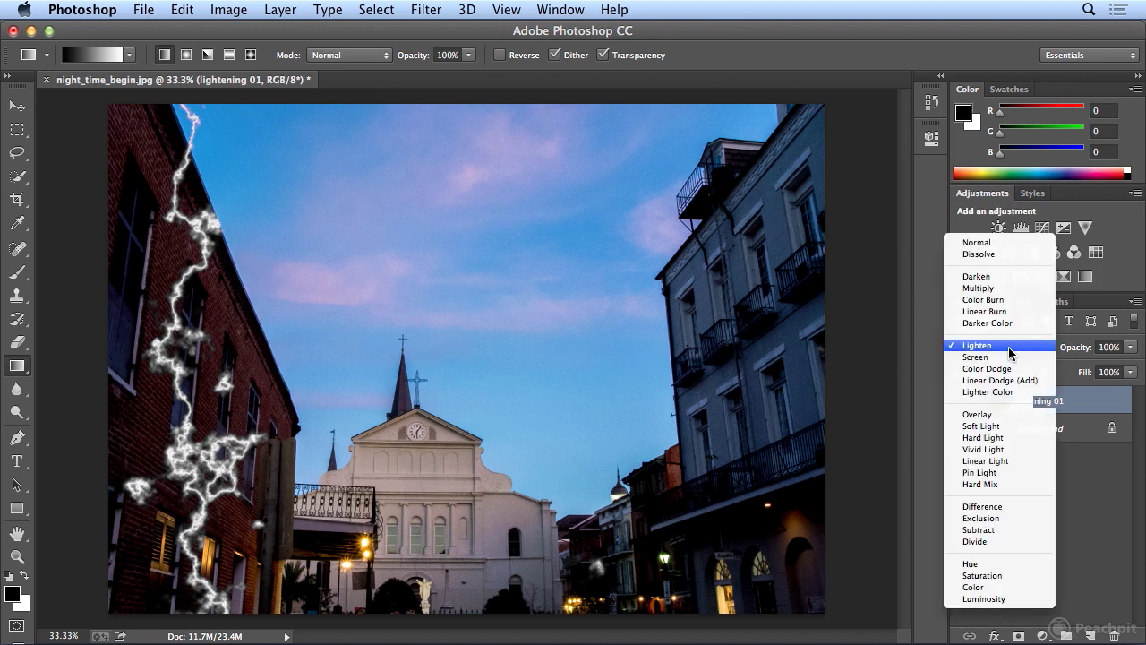
pyautogui.click(1002, 241)
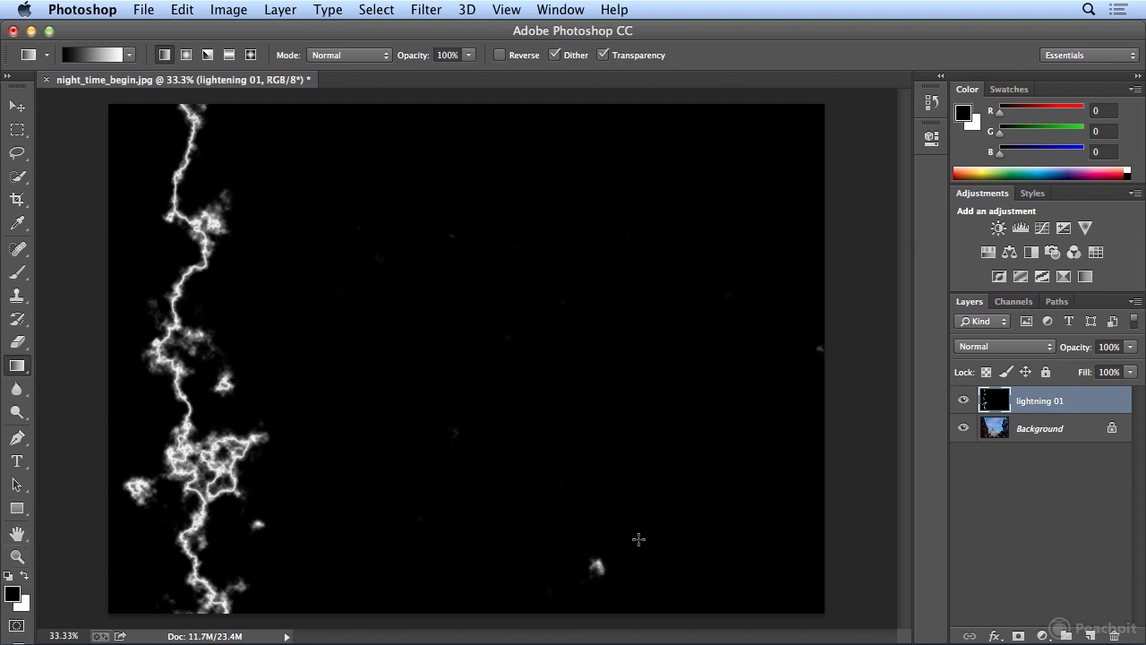
# Step: Paint over the stray white specks around the lightning bolt in black with a size 81 brush
pyautogui.click(13, 275)
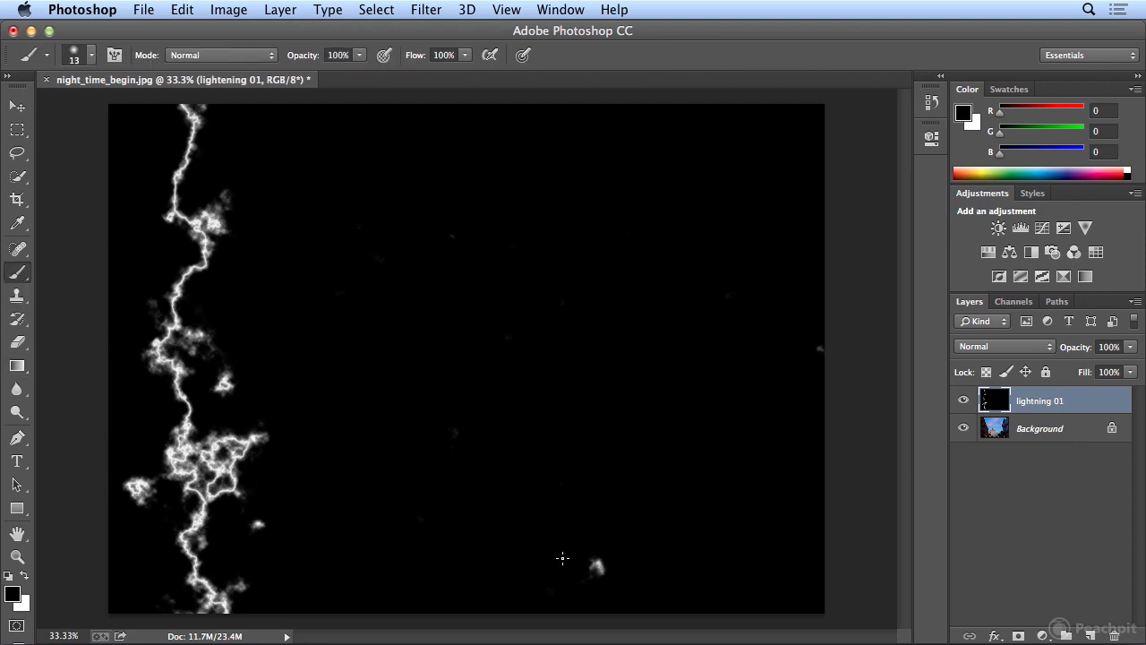
pyautogui.click(91, 56)
pyautogui.moveTo(107, 110); pyautogui.dragTo(141, 109)
pyautogui.press('Return')
pyautogui.click(820, 351)
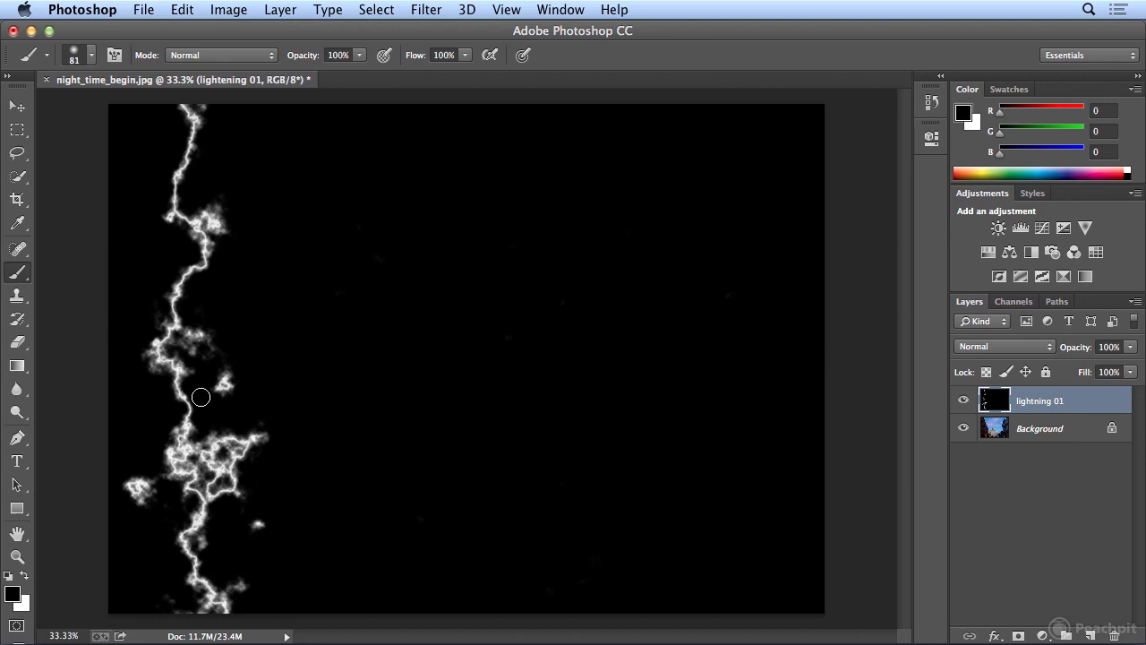
pyautogui.moveTo(233, 350); pyautogui.dragTo(220, 397)
pyautogui.moveTo(287, 528); pyautogui.dragTo(248, 532)
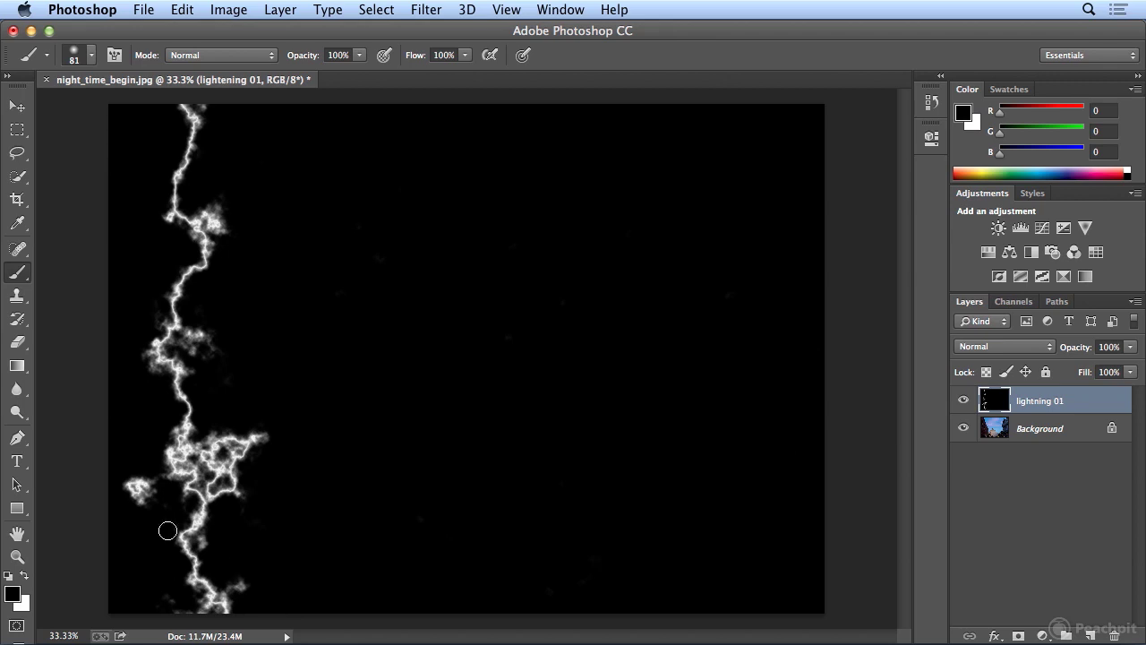
pyautogui.moveTo(135, 507)
pyautogui.mouseDown()
pyautogui.moveTo(129, 477)
pyautogui.moveTo(122, 488)
pyautogui.moveTo(135, 494)
pyautogui.moveTo(140, 476)
pyautogui.moveTo(146, 504)
pyautogui.mouseUp()
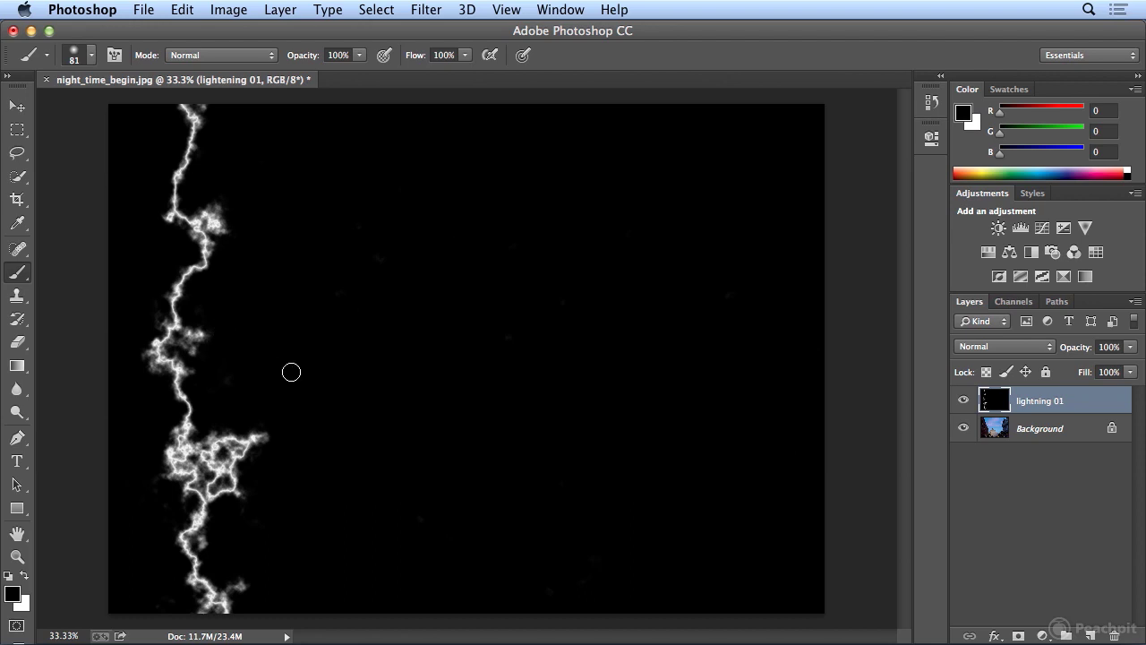
# Step: Set the lightning 01 layer's blend mode to Lighten so the black background drops out over the photo
pyautogui.click(972, 348)
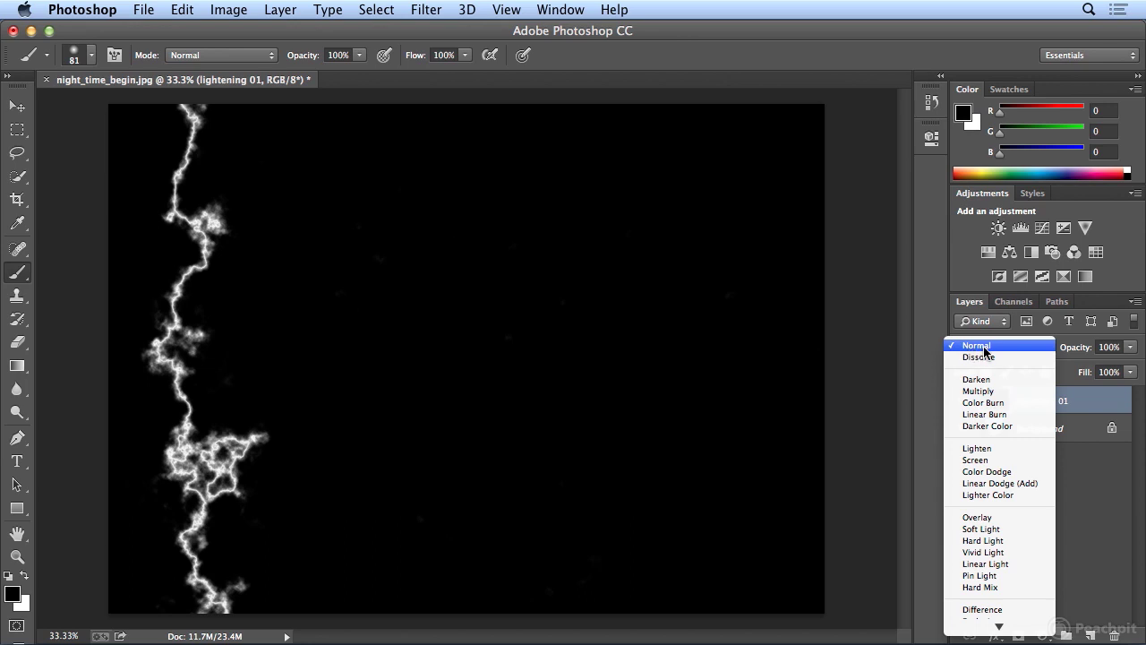
pyautogui.click(992, 449)
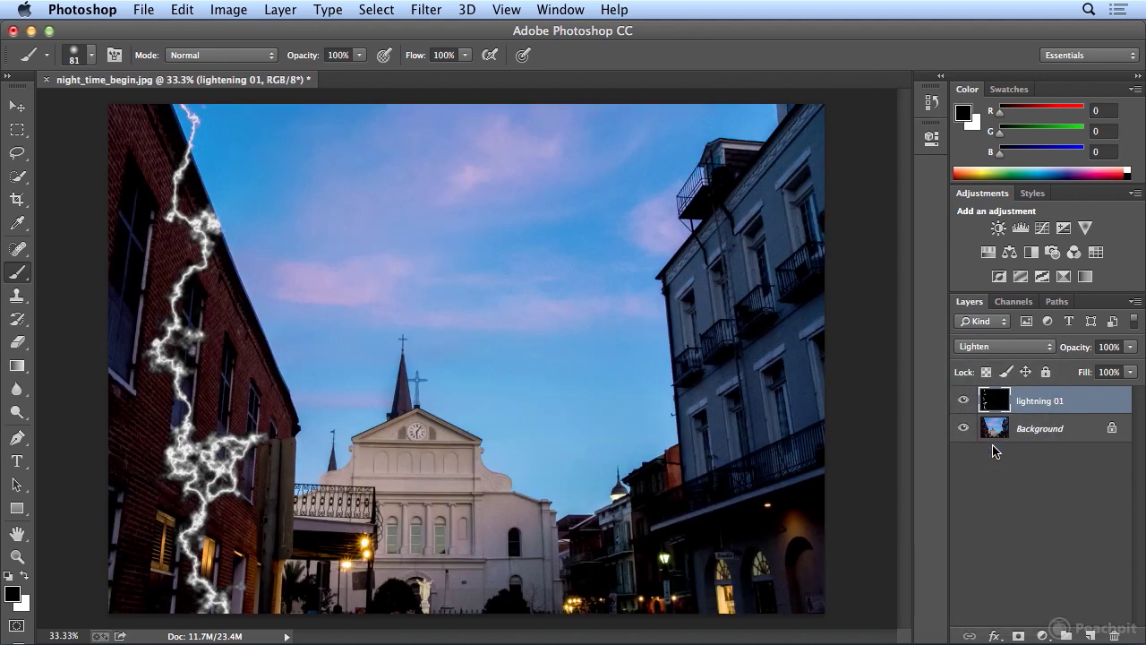
pyautogui.click(992, 345)
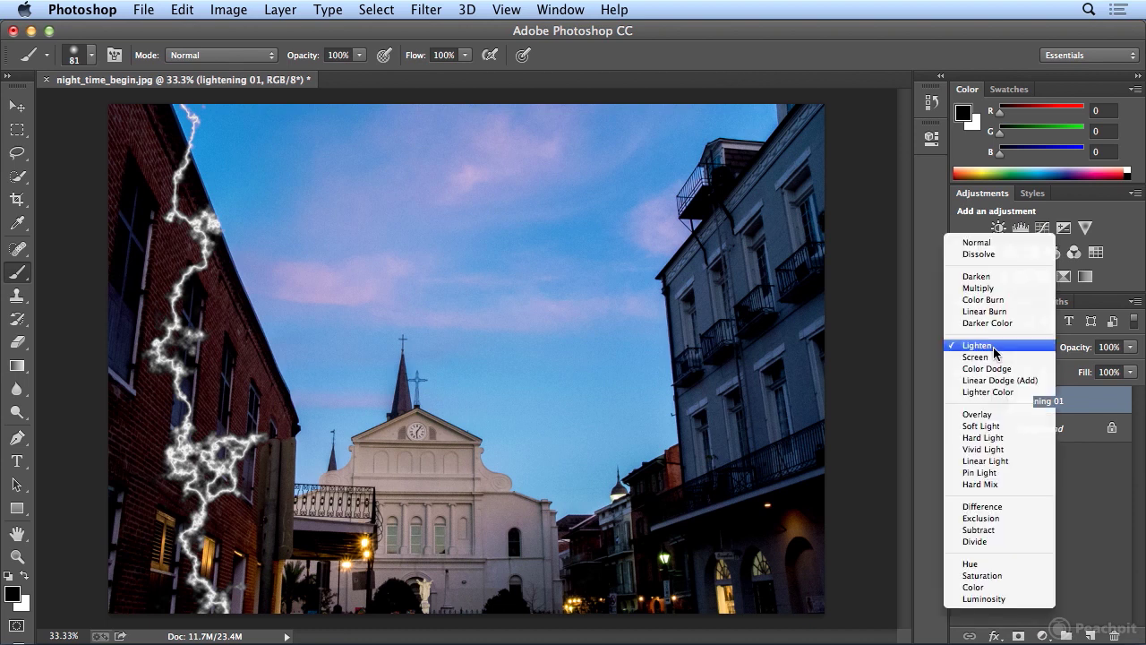
pyautogui.click(1002, 348)
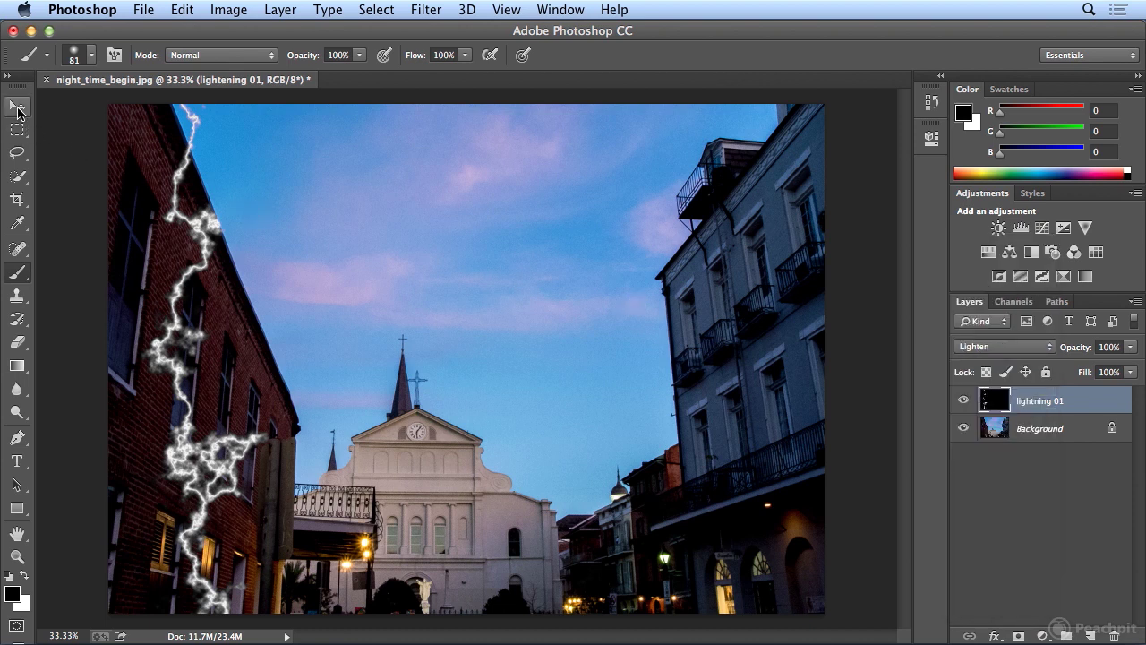
# Step: Free-transform the lightning 01 layer, moving the bolt into the sky beside the brick building and scaling it to about 105% wide and 109% high
pyautogui.click(18, 111)
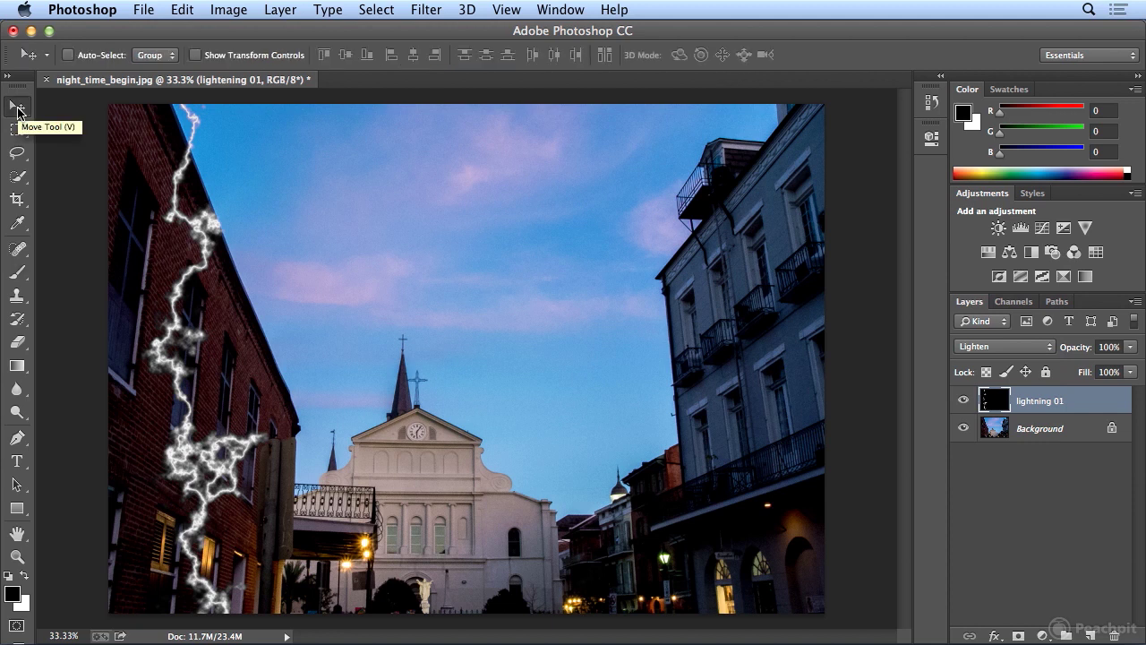
pyautogui.click(175, 8)
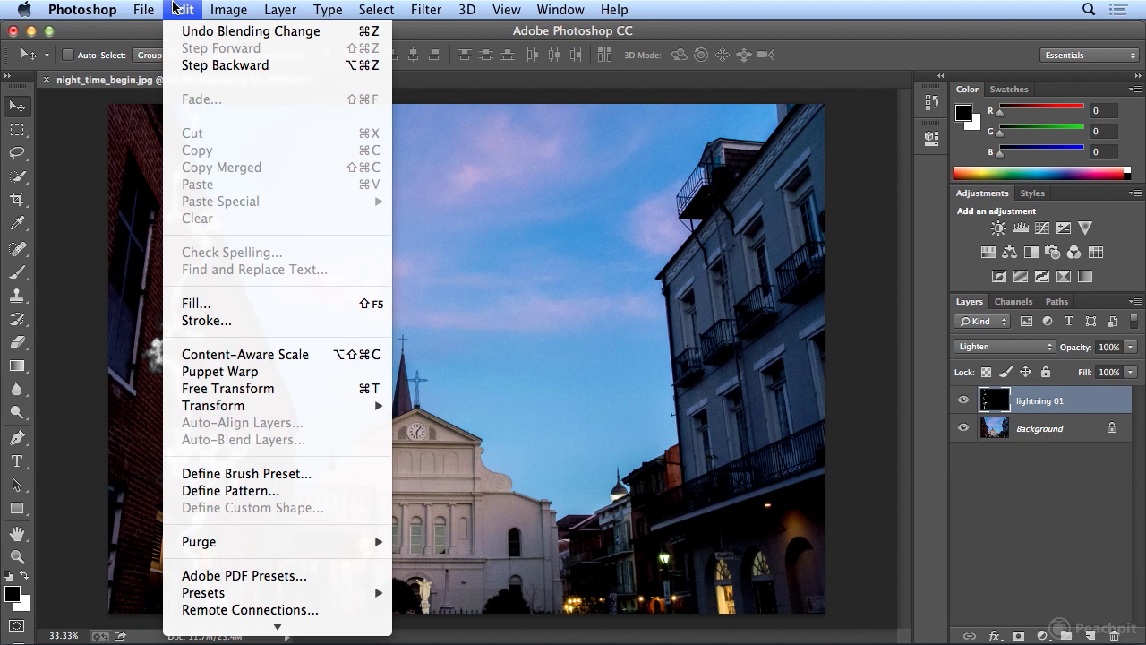
pyautogui.click(251, 390)
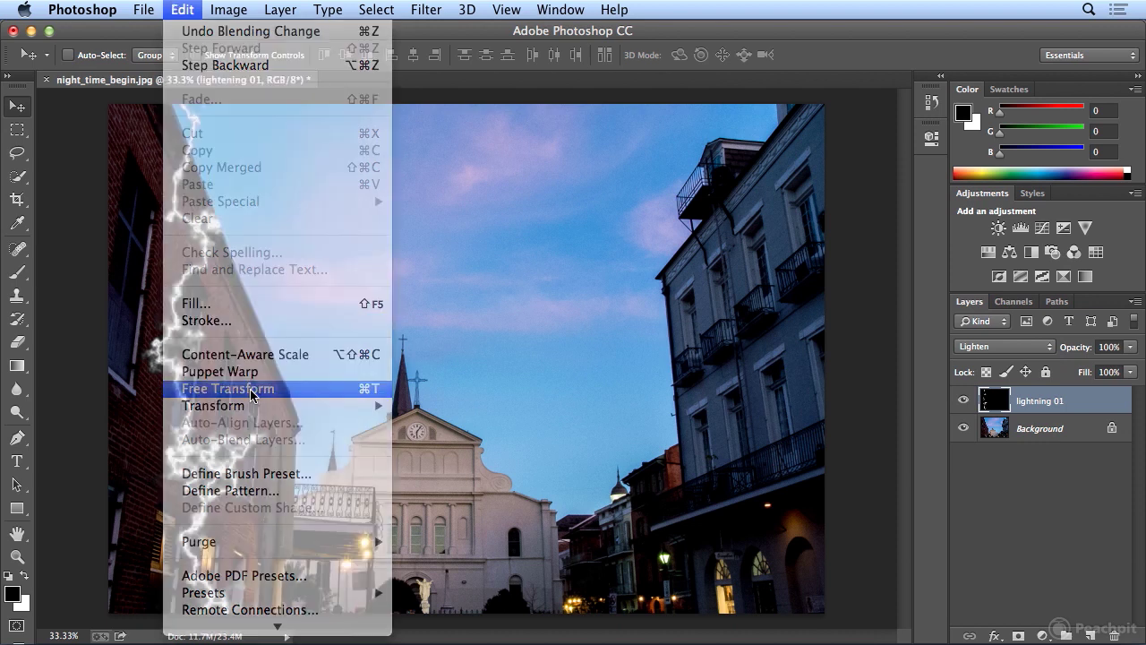
pyautogui.moveTo(215, 479); pyautogui.dragTo(320, 291)
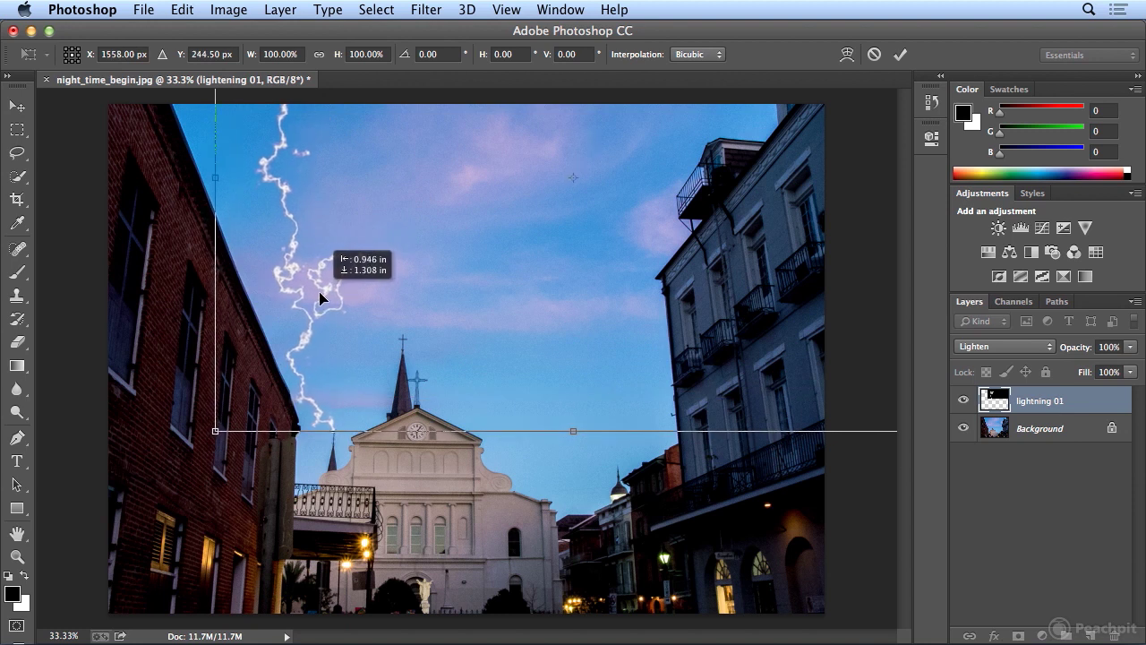
pyautogui.moveTo(320, 292); pyautogui.dragTo(319, 291)
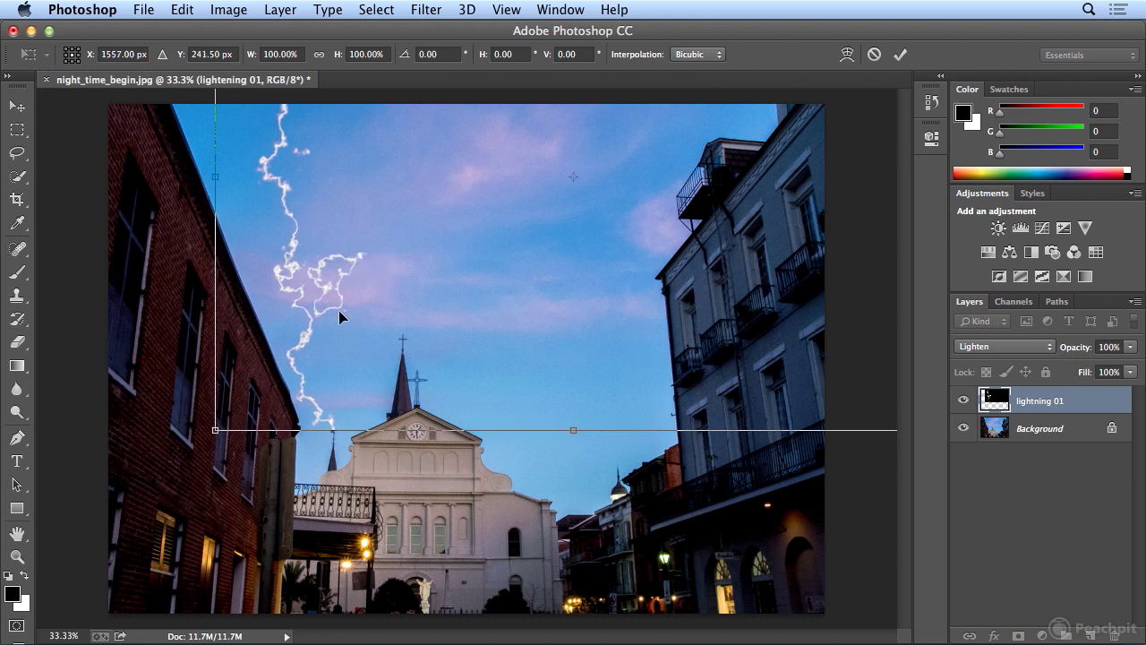
pyautogui.moveTo(215, 431); pyautogui.dragTo(180, 474)
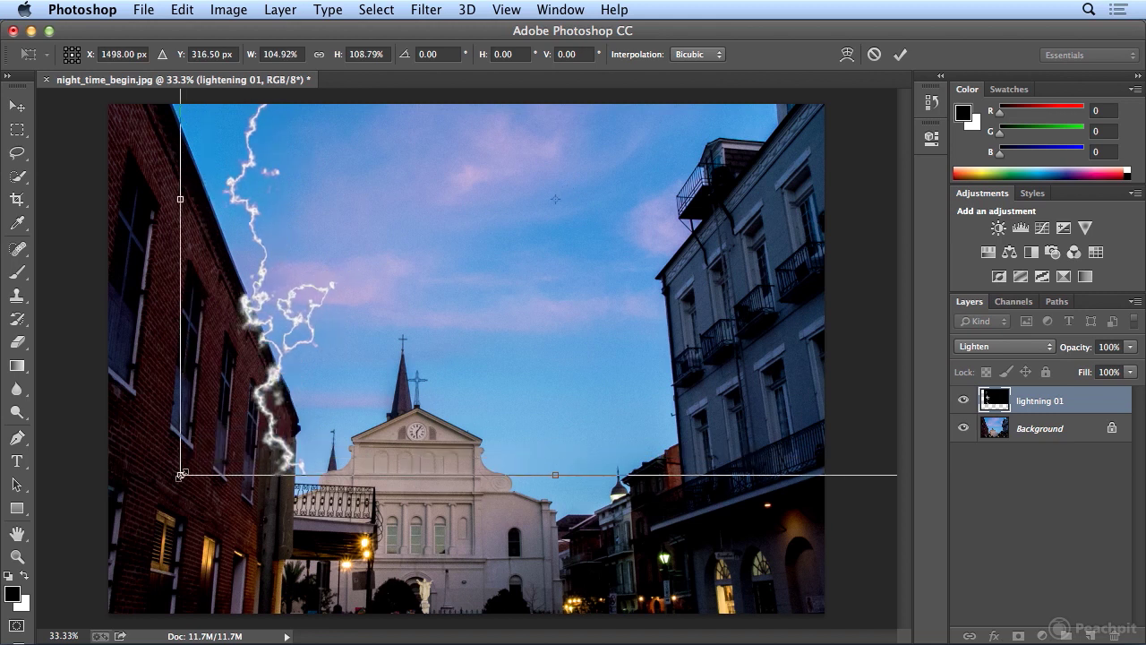
pyautogui.moveTo(262, 403); pyautogui.dragTo(290, 359)
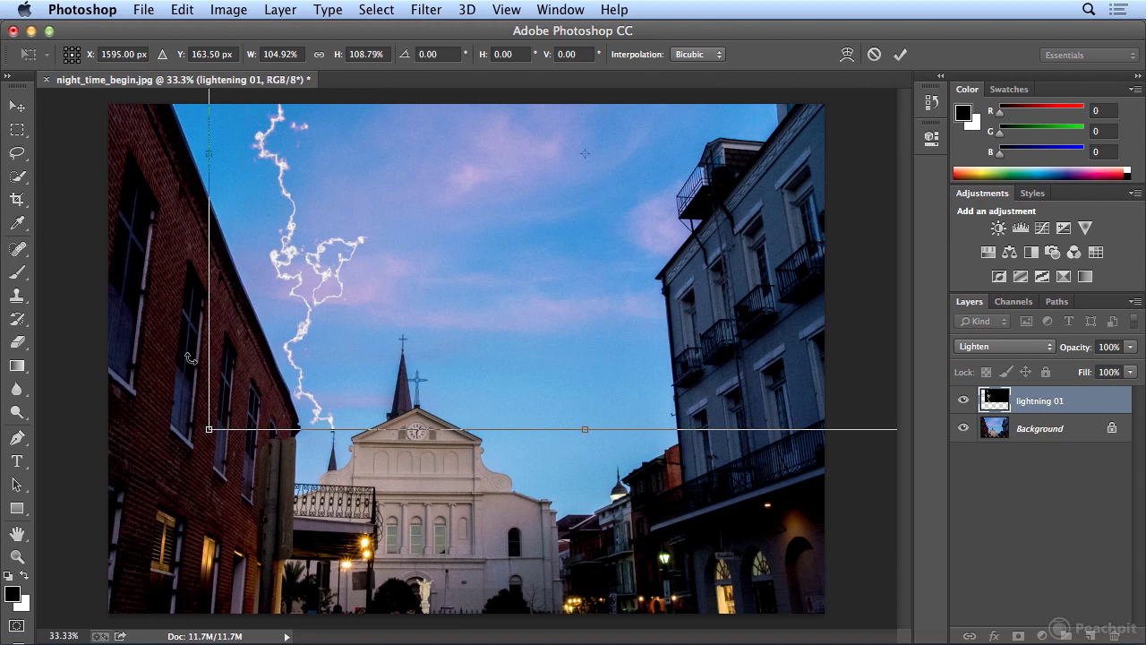
# Step: Rotate the bolt to about -8°, scale it to about 103% by 104%, end it at the small spire beside the church, and apply the transform
pyautogui.moveTo(165, 349); pyautogui.dragTo(257, 457)
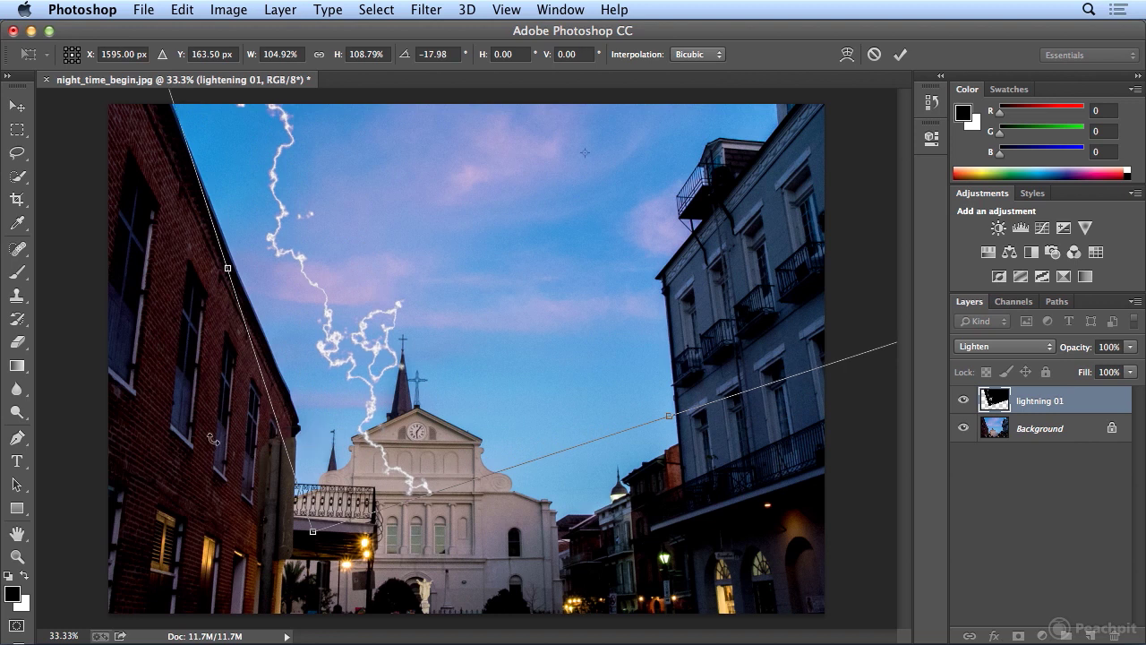
pyautogui.moveTo(366, 386); pyautogui.dragTo(270, 322)
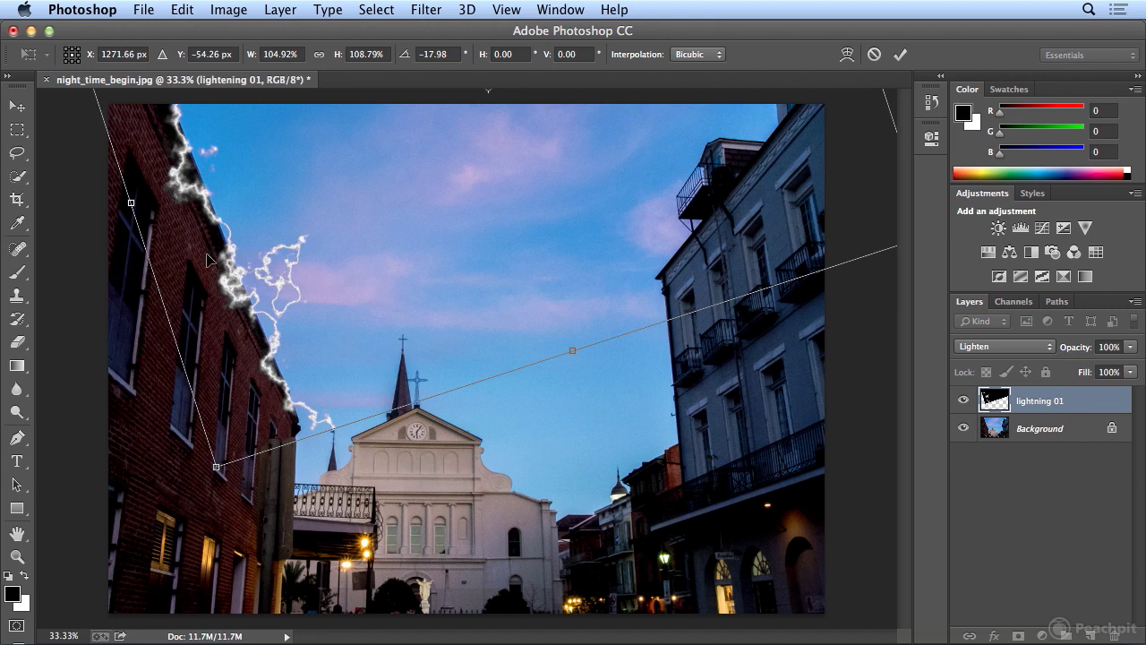
pyautogui.moveTo(148, 283); pyautogui.dragTo(131, 248)
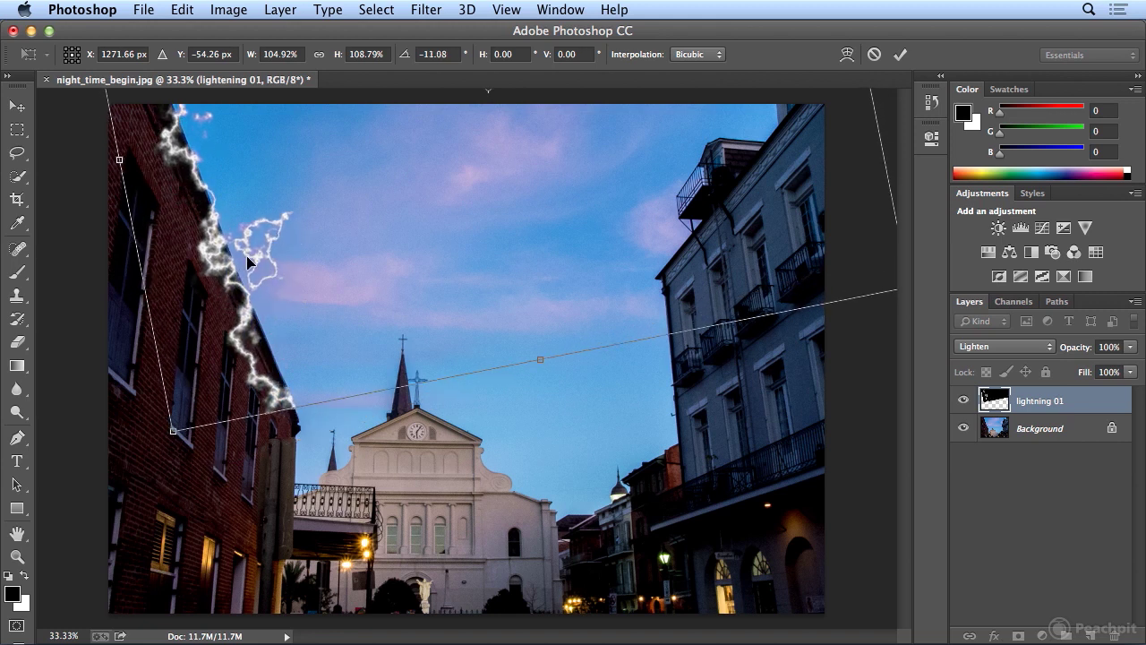
pyautogui.moveTo(229, 268); pyautogui.dragTo(264, 301)
pyautogui.moveTo(215, 455); pyautogui.dragTo(186, 392)
pyautogui.moveTo(294, 296); pyautogui.dragTo(299, 315)
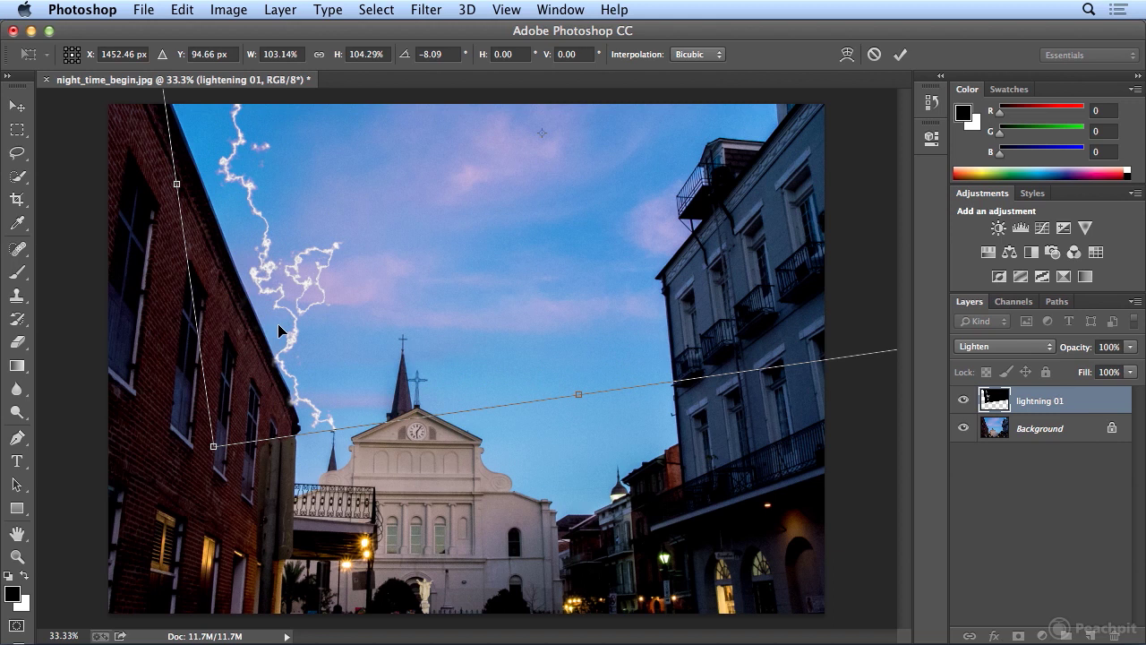
pyautogui.press('Return')
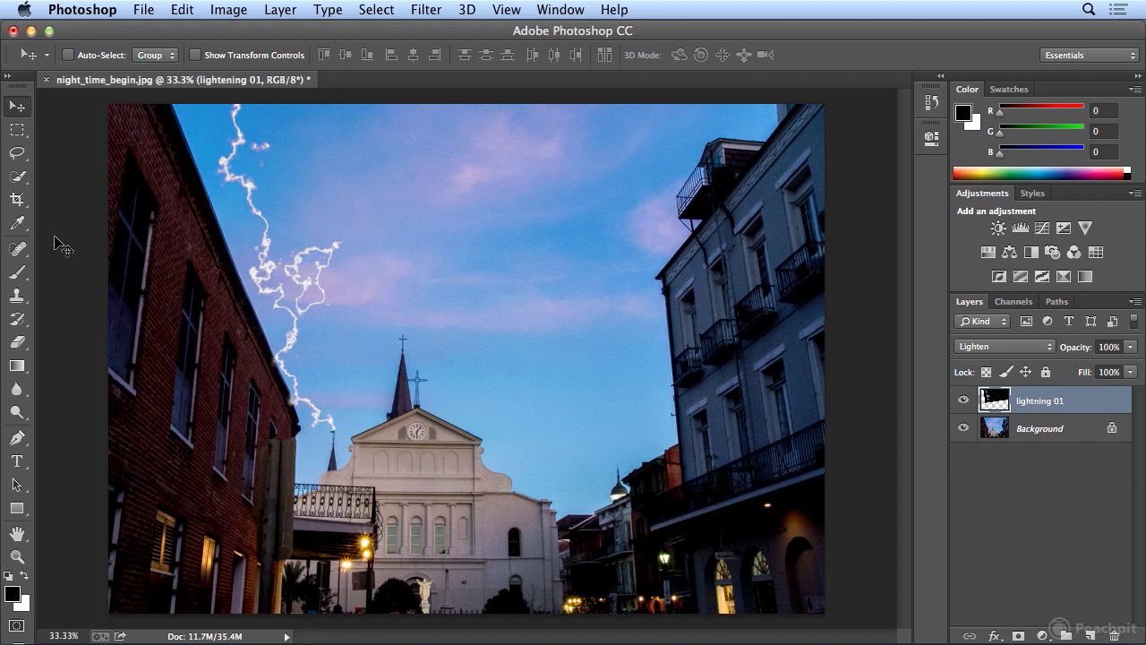
# Step: Undo the last brush stroke on the lightning 01 layer and reduce the brush size to 37 px
pyautogui.click(18, 275)
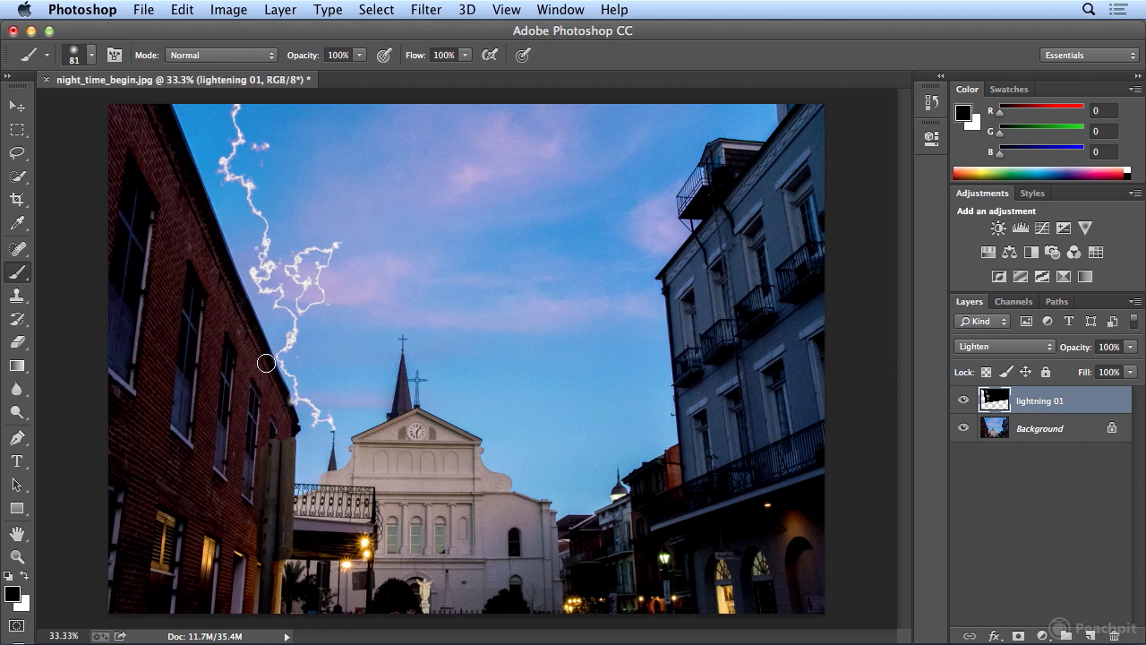
pyautogui.click(182, 9)
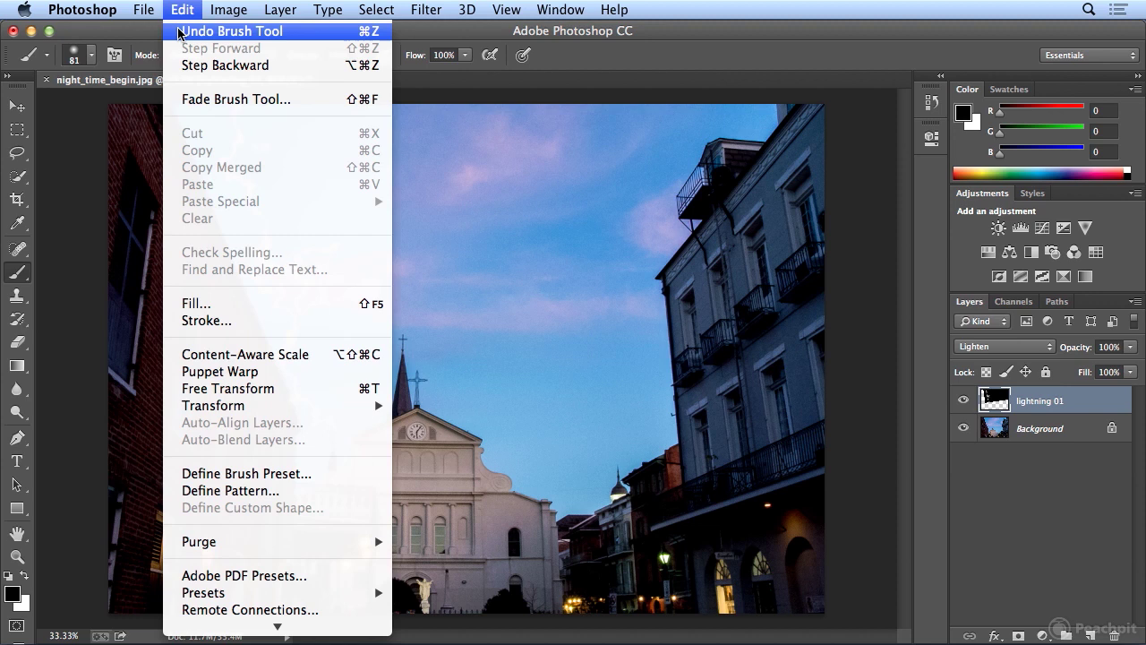
pyautogui.click(179, 33)
pyautogui.click(91, 56)
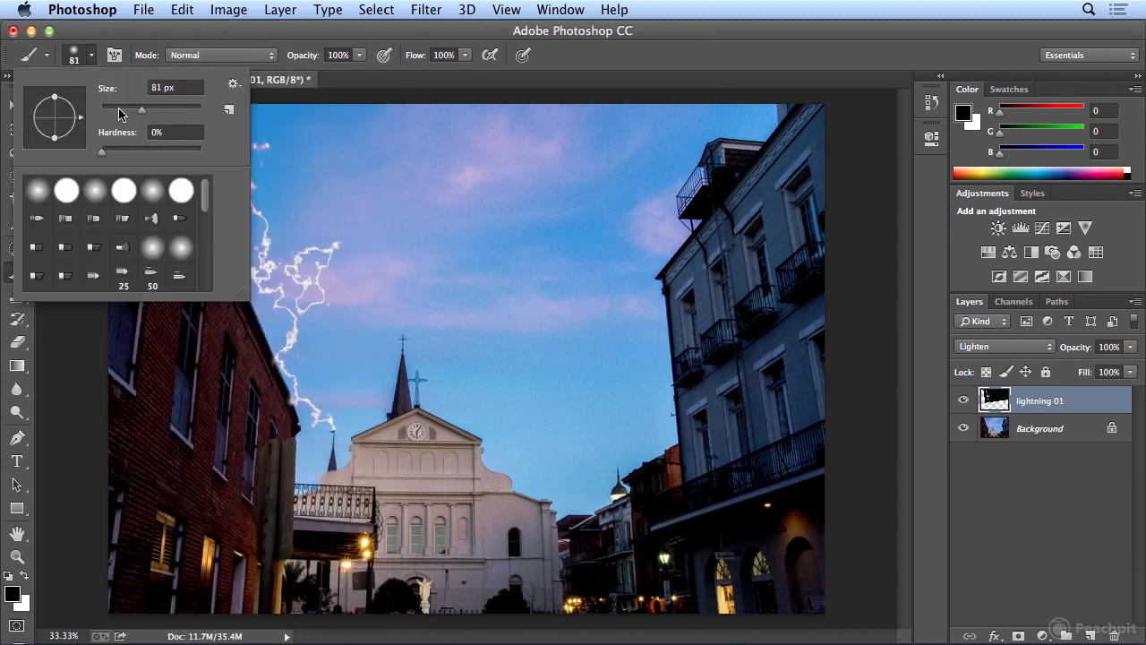
pyautogui.click(119, 109)
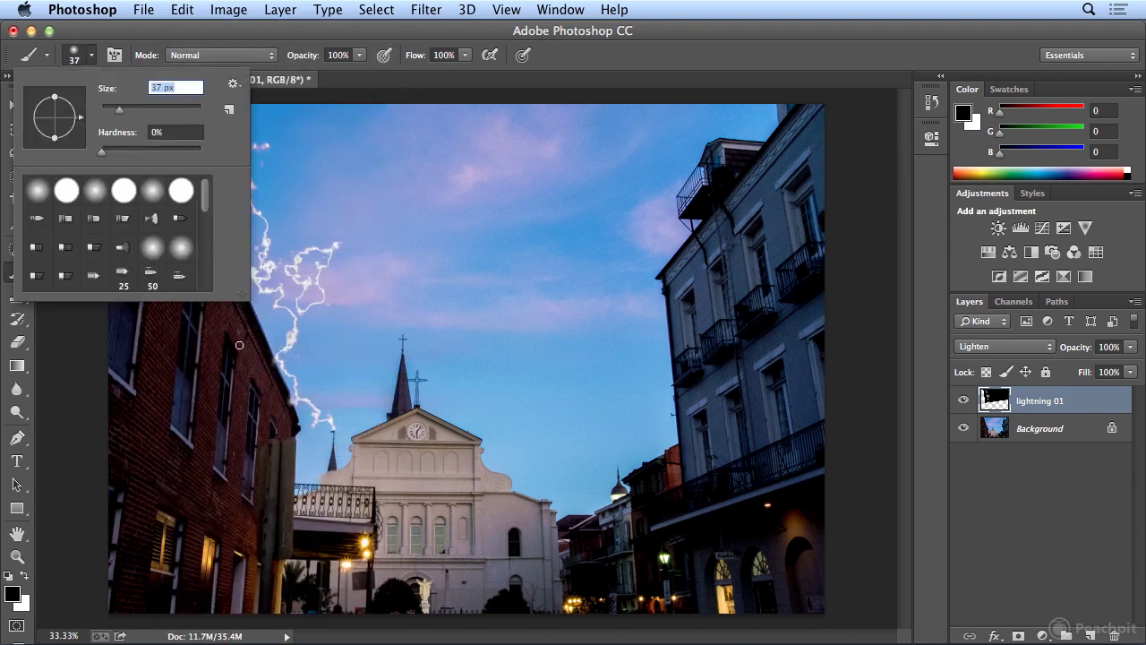
pyautogui.click(668, 66)
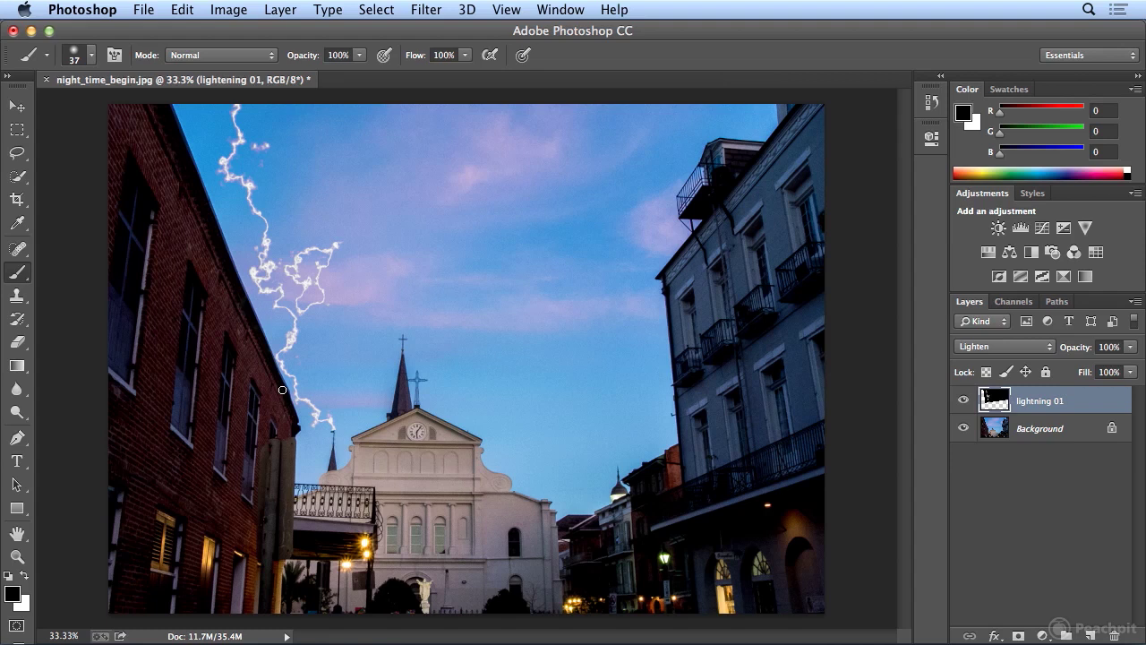
# Step: Create a new layer named lightning 02 in Normal mode at 100% opacity
pyautogui.click(280, 9)
pyautogui.moveTo(278, 33)
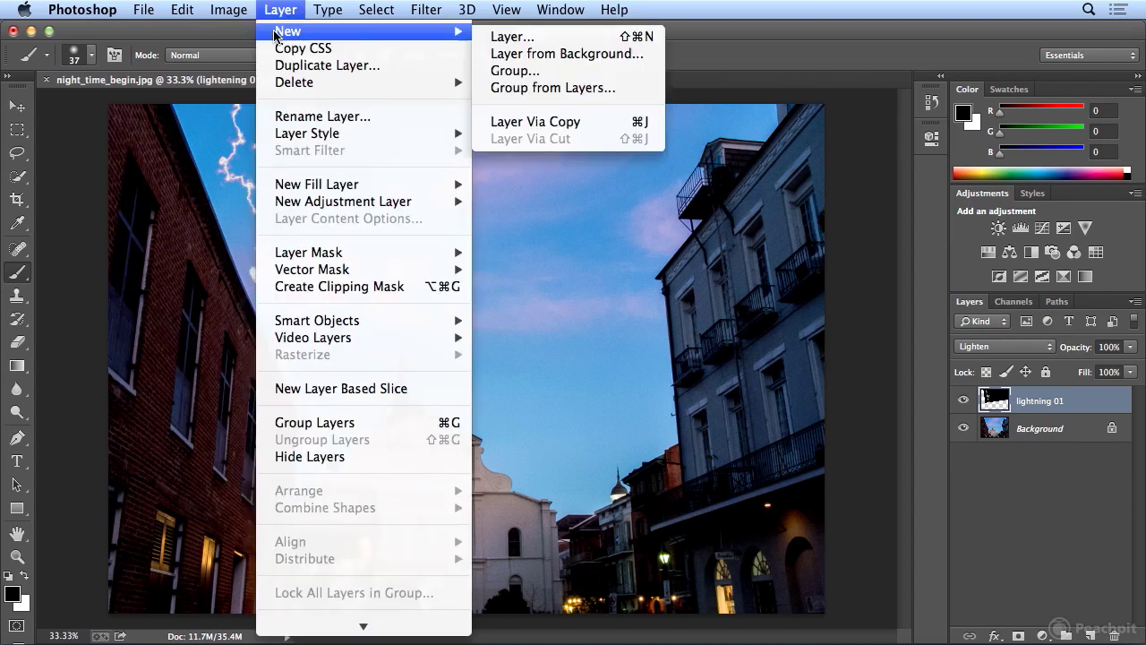
pyautogui.click(558, 39)
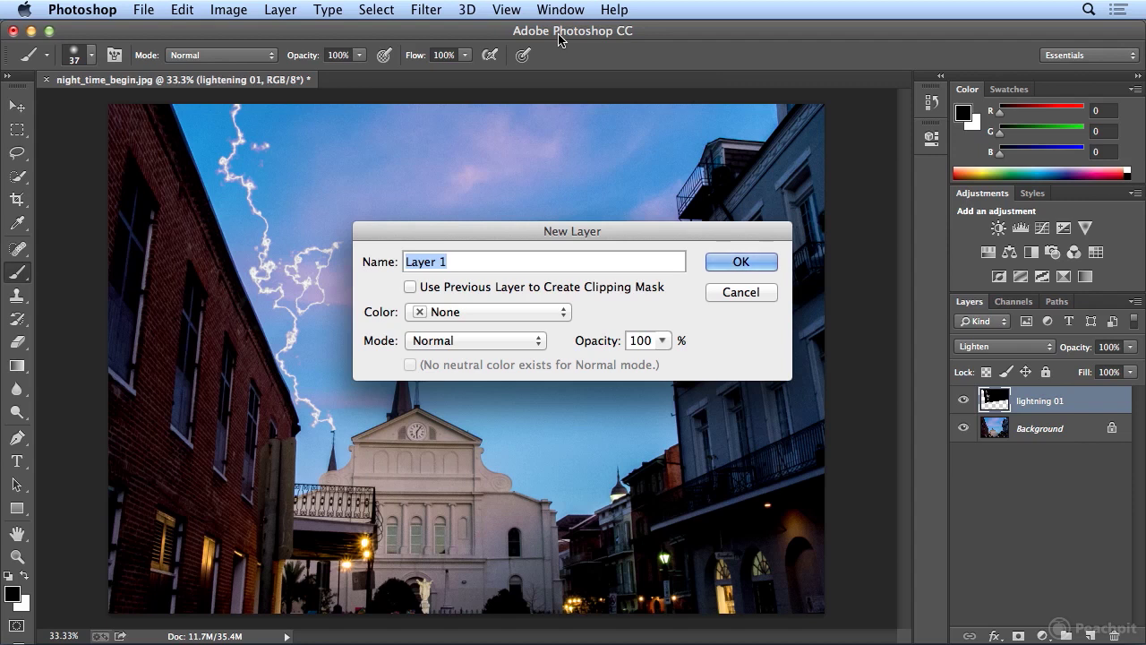
pyautogui.write('lightn')
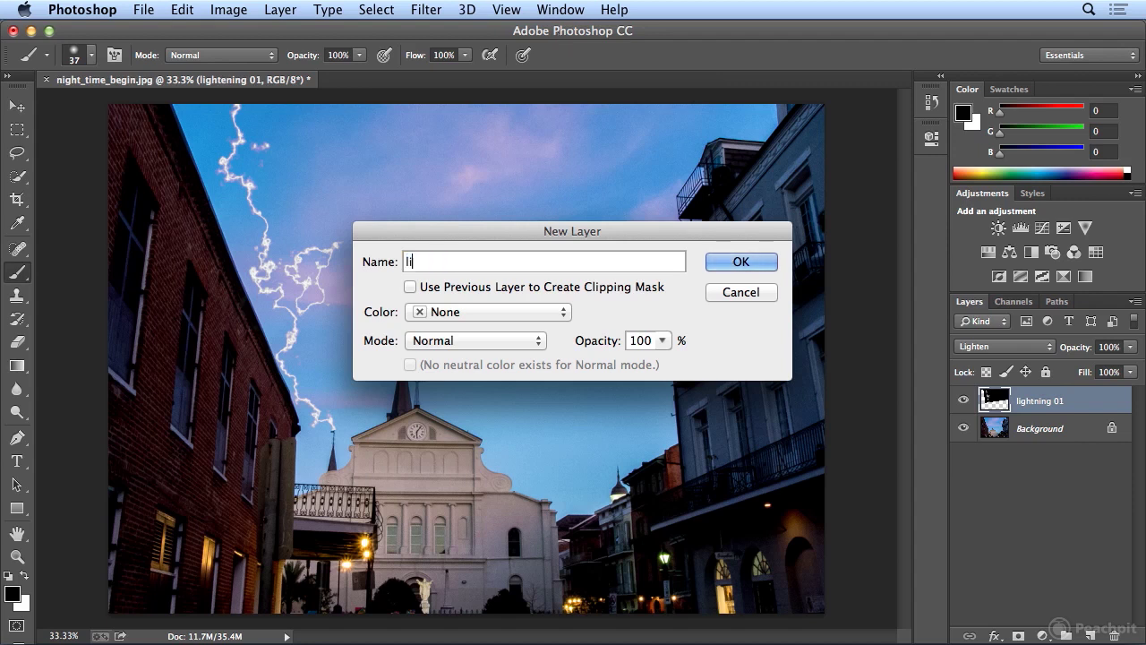
pyautogui.write('ing 02')
pyautogui.press('Return')
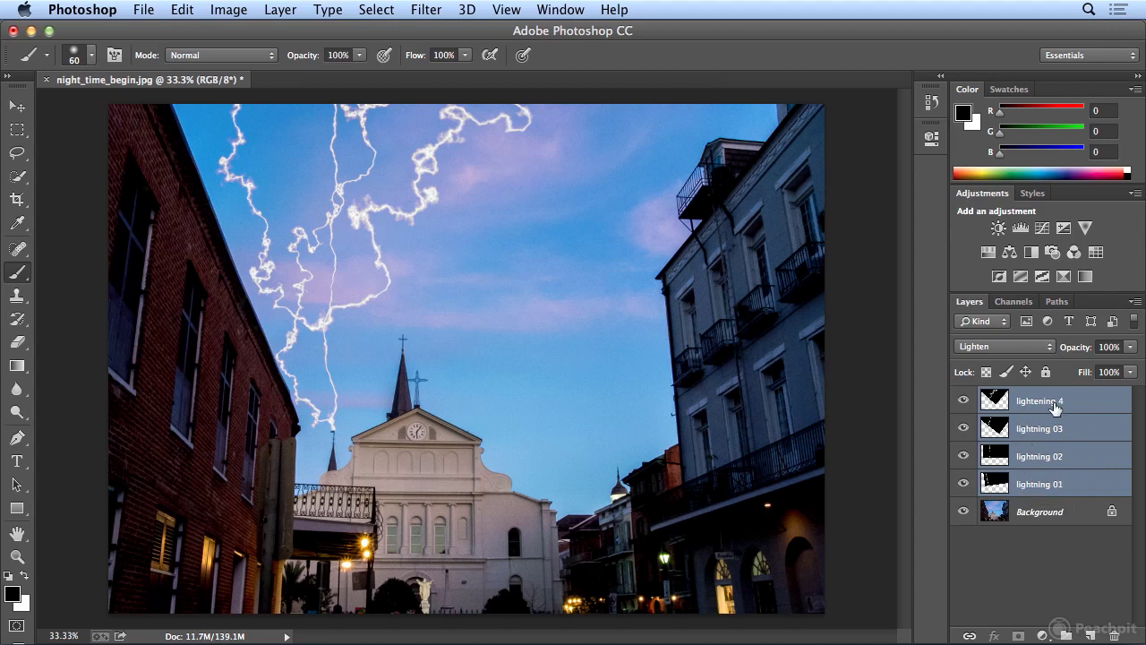
# Step: Rename the topmost lightning layer as lightning 04
pyautogui.doubleClick(1054, 408)
pyautogui.write('lightning 04')
pyautogui.press('Return')
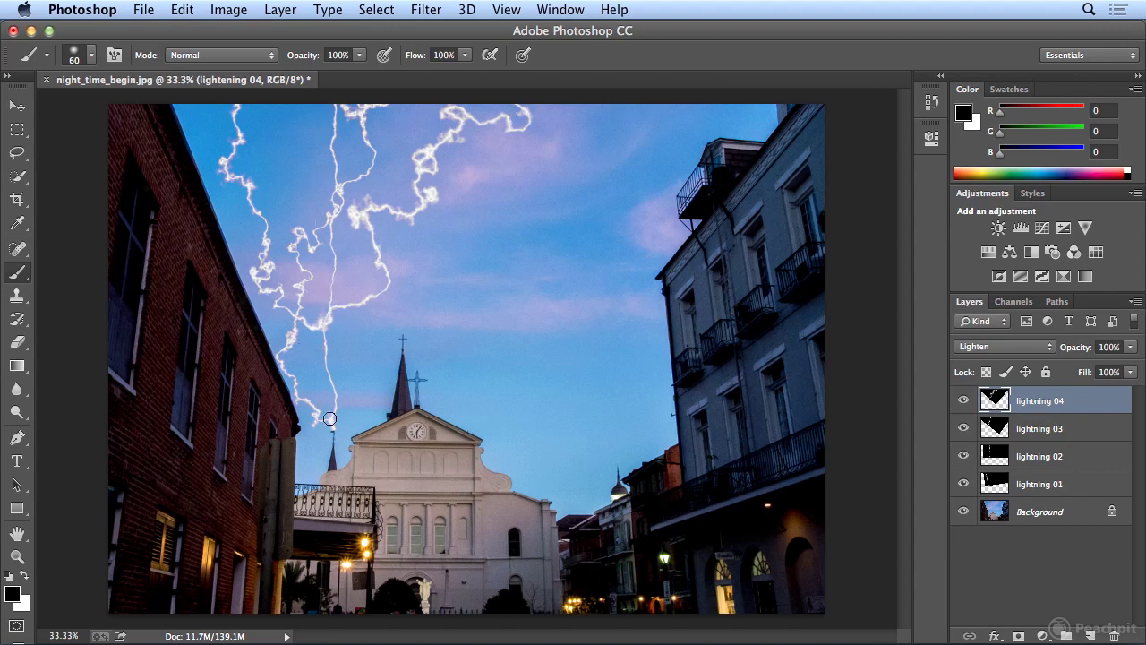
# Step: Add a Levels adjustment layer above lightning 04 with shadows at 59 and midtones at 0.66 to darken the scene, and close its settings
pyautogui.click(1043, 635)
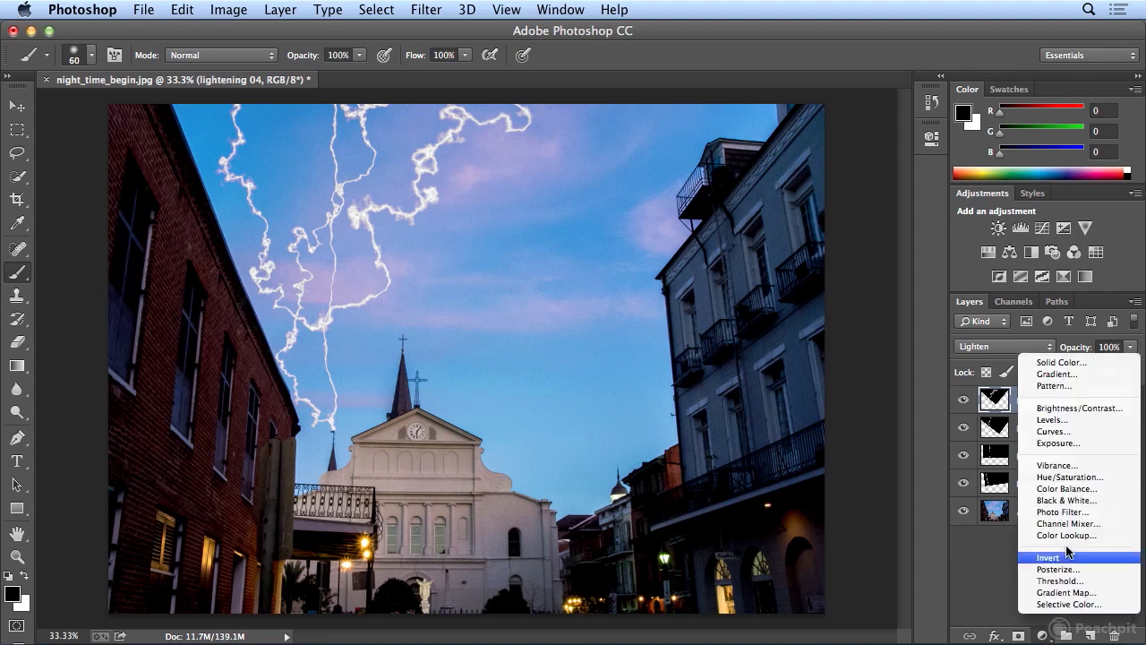
pyautogui.click(1077, 421)
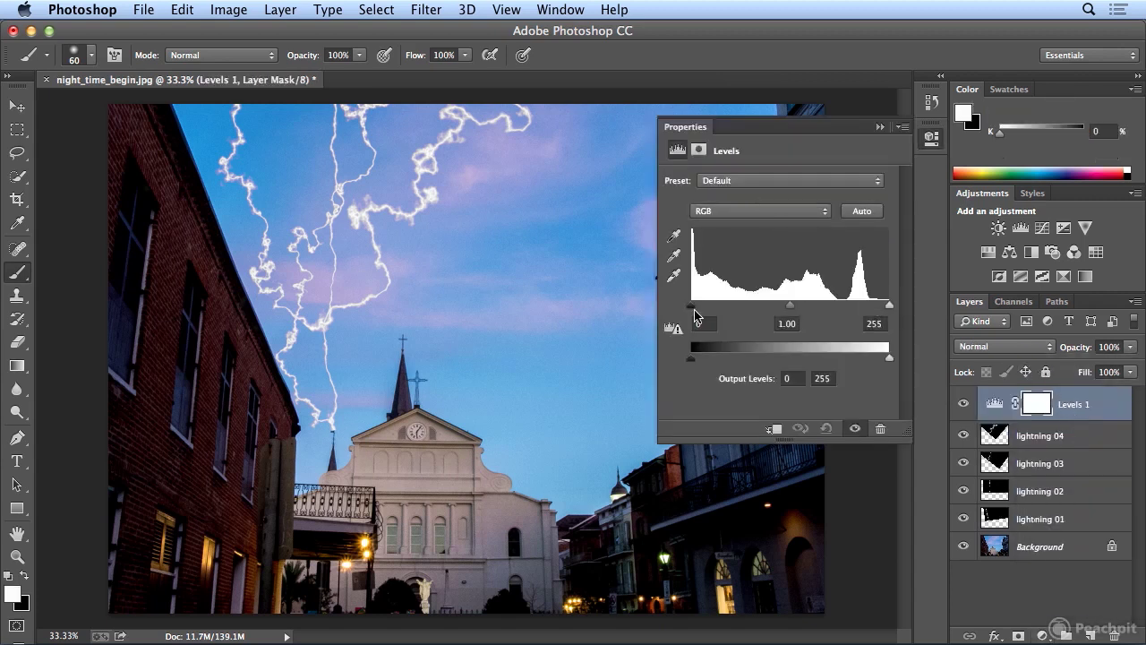
pyautogui.moveTo(694, 311); pyautogui.dragTo(737, 312)
pyautogui.moveTo(813, 310); pyautogui.dragTo(832, 309)
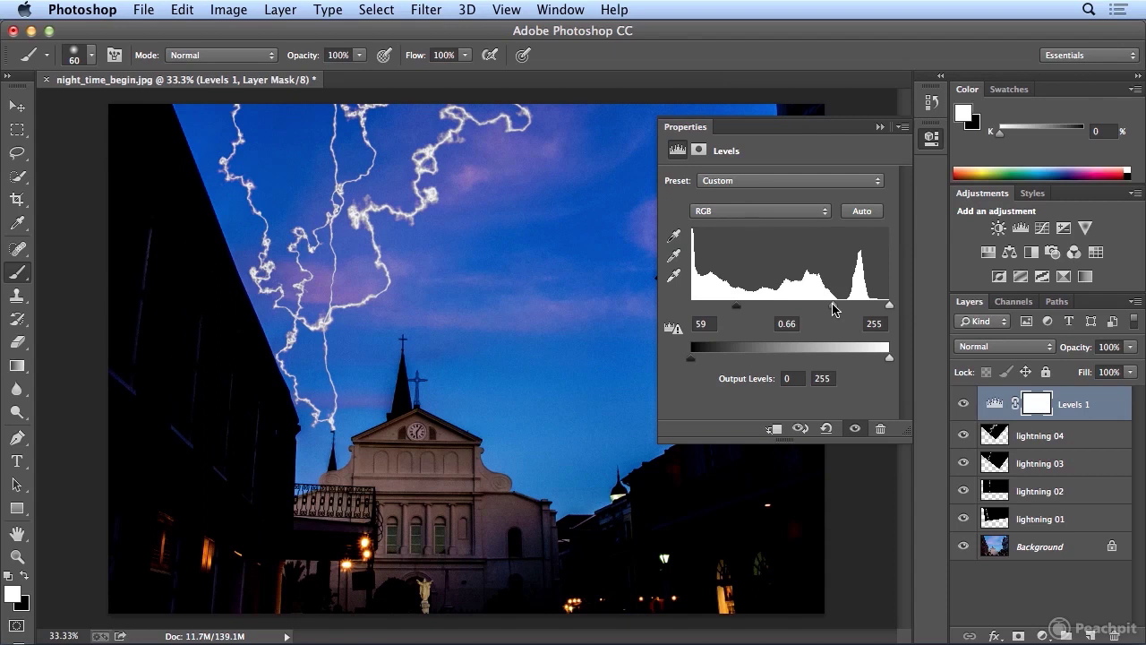
pyautogui.click(933, 138)
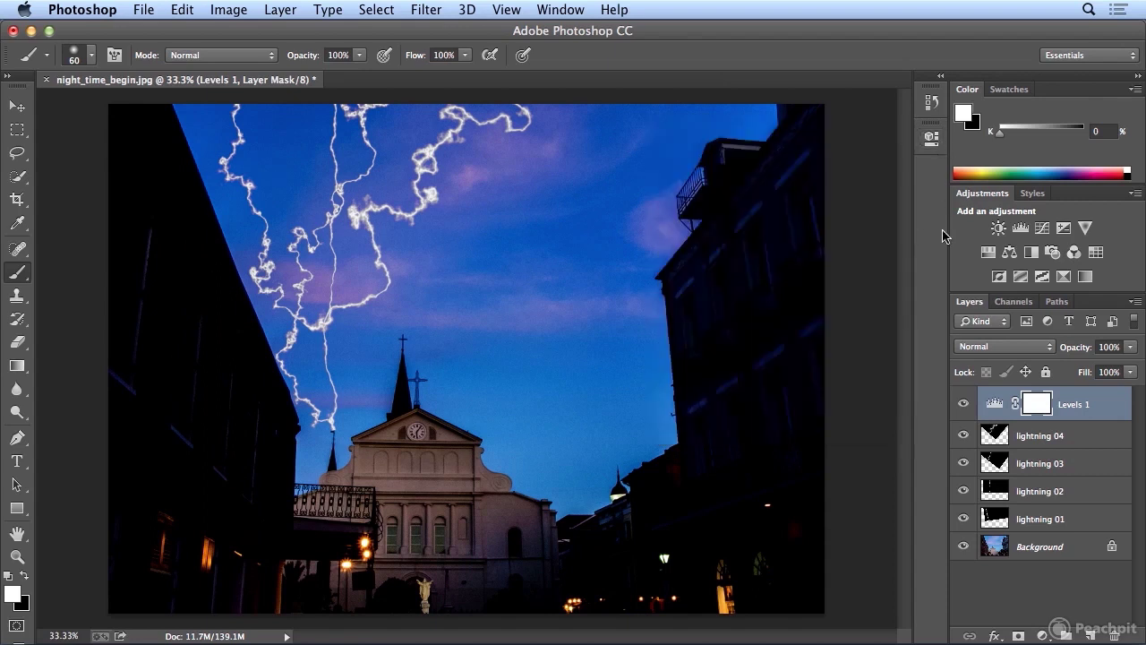
# Step: Check the contribution of the Levels 1 layer and each of the four lightning layers by hiding and reshowing them one by one
pyautogui.click(963, 405)
pyautogui.click(963, 406)
pyautogui.click(964, 435)
pyautogui.click(964, 435)
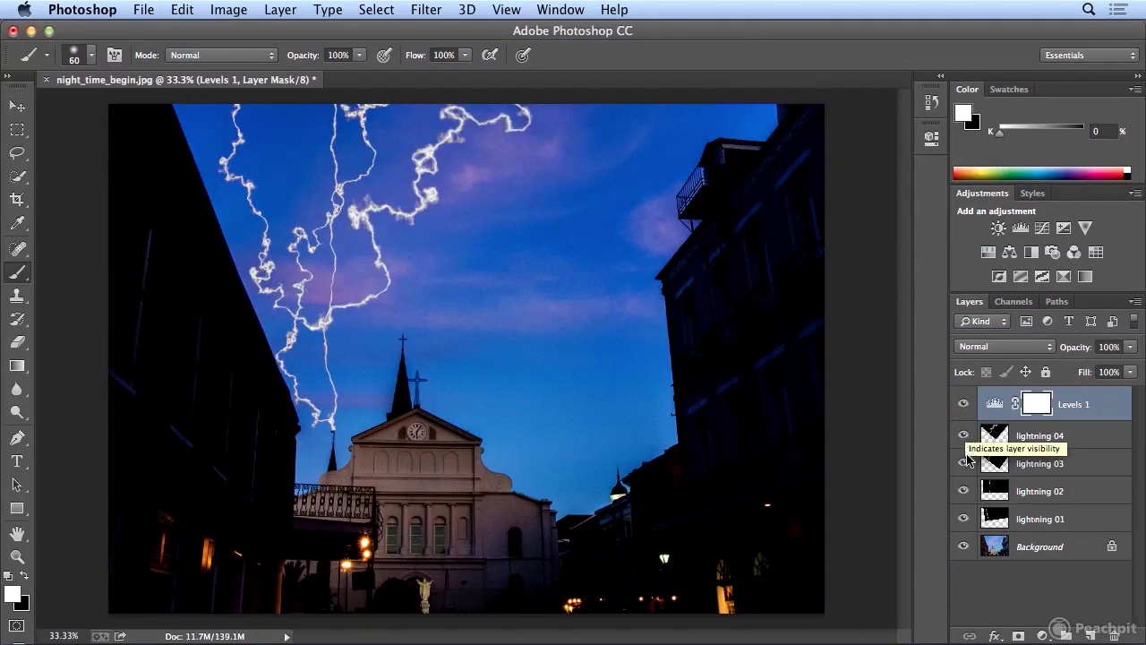
pyautogui.click(964, 462)
pyautogui.click(964, 463)
pyautogui.click(964, 490)
pyautogui.click(964, 491)
pyautogui.click(964, 518)
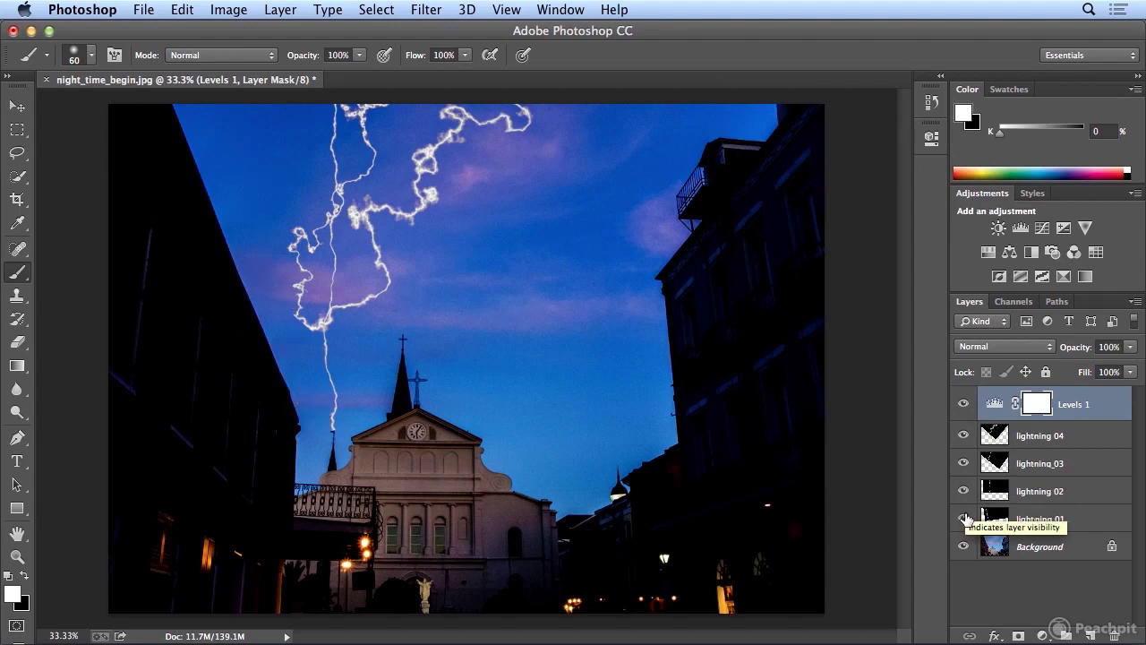
pyautogui.click(964, 518)
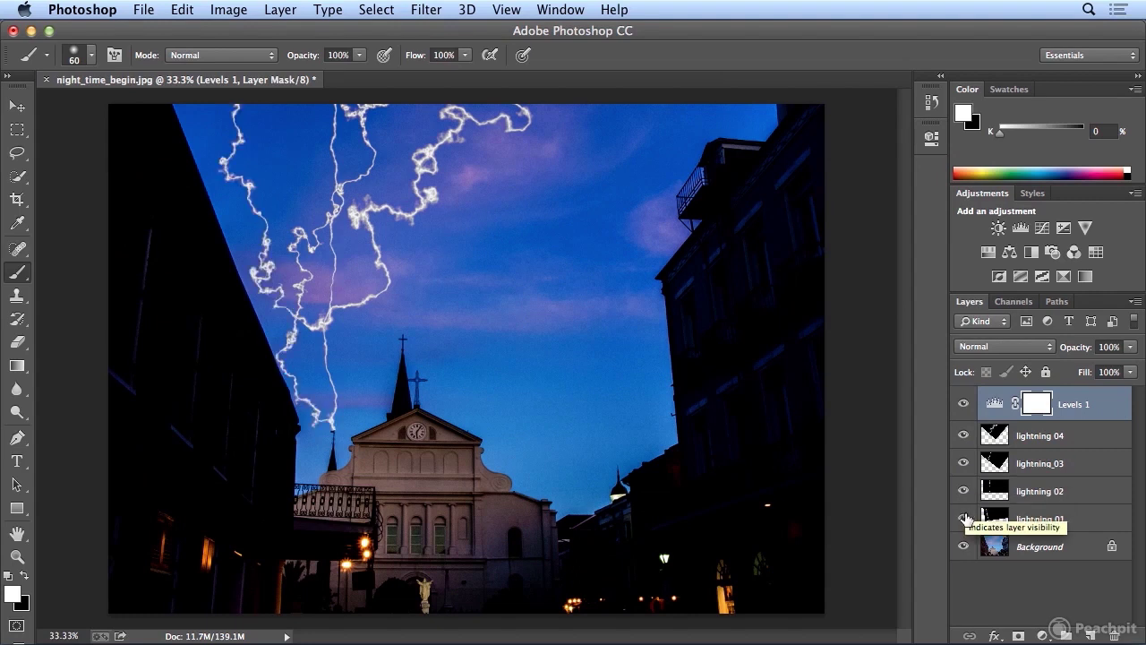